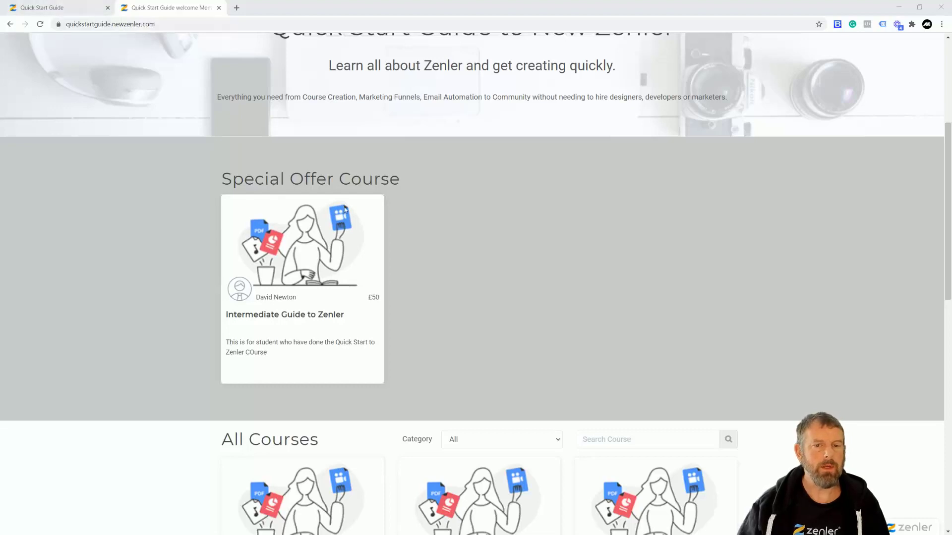
- Scroll back up the live Welcome Members page after reviewing it
scroll(361, 179, "up", 5)
- Return to the admin tab, dismiss the beta offer, and find the welcome Members row in Site Pages
left_click(54, 7)
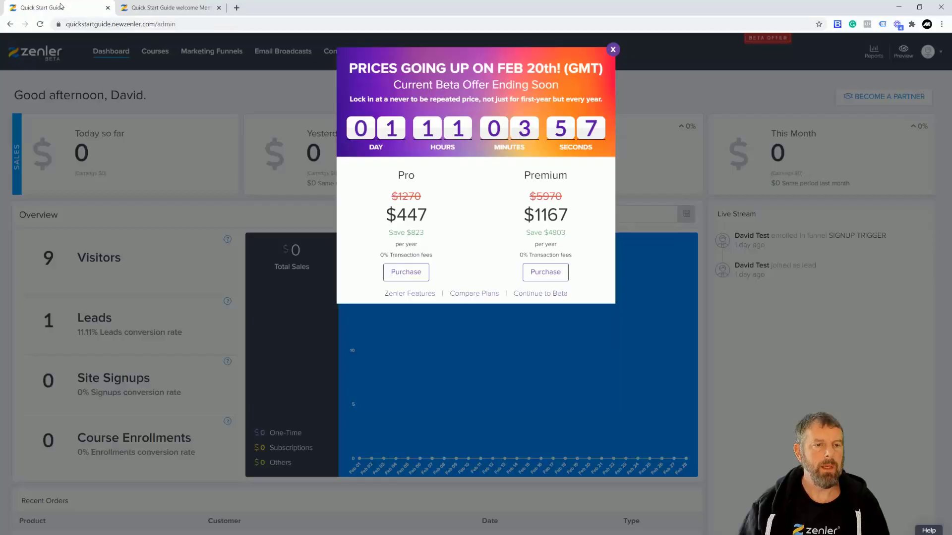
left_click(613, 50)
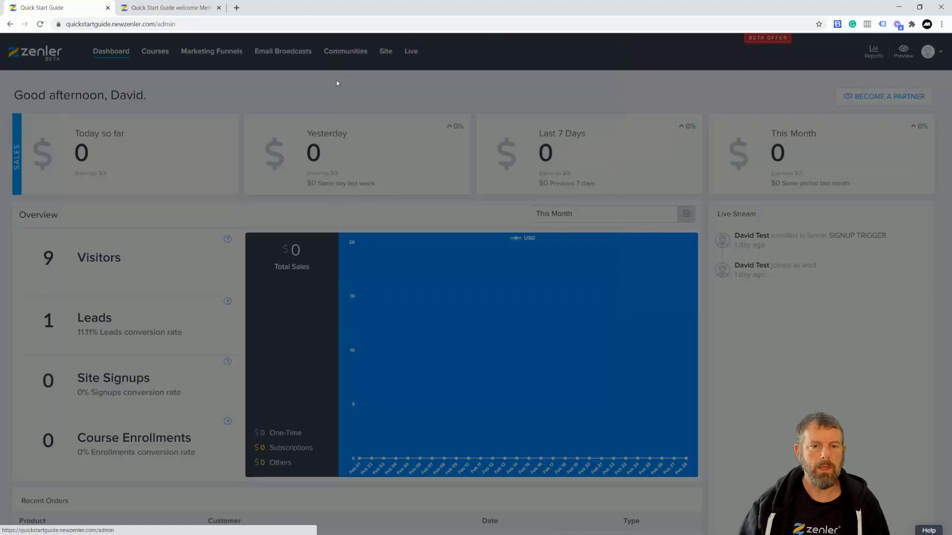
left_click(387, 51)
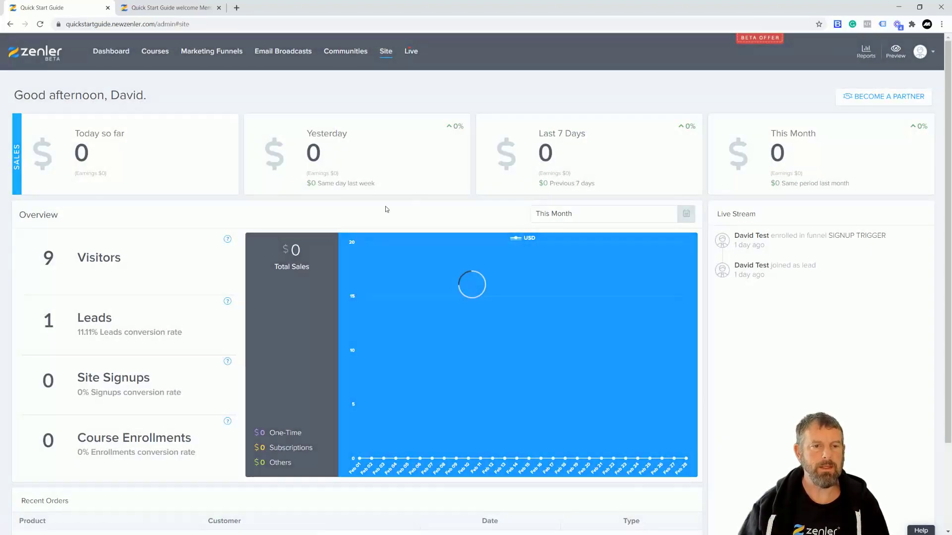
left_click(36, 159)
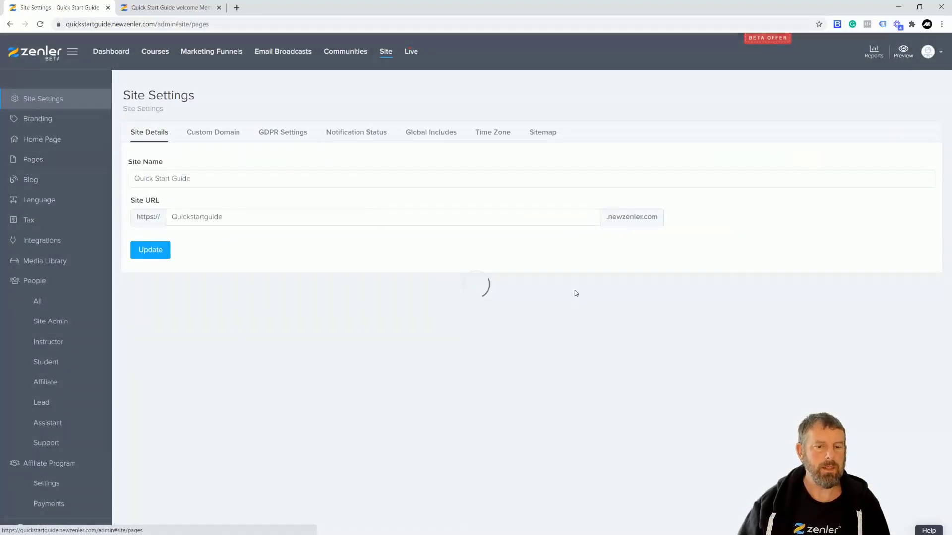
scroll(609, 315, "down", 20)
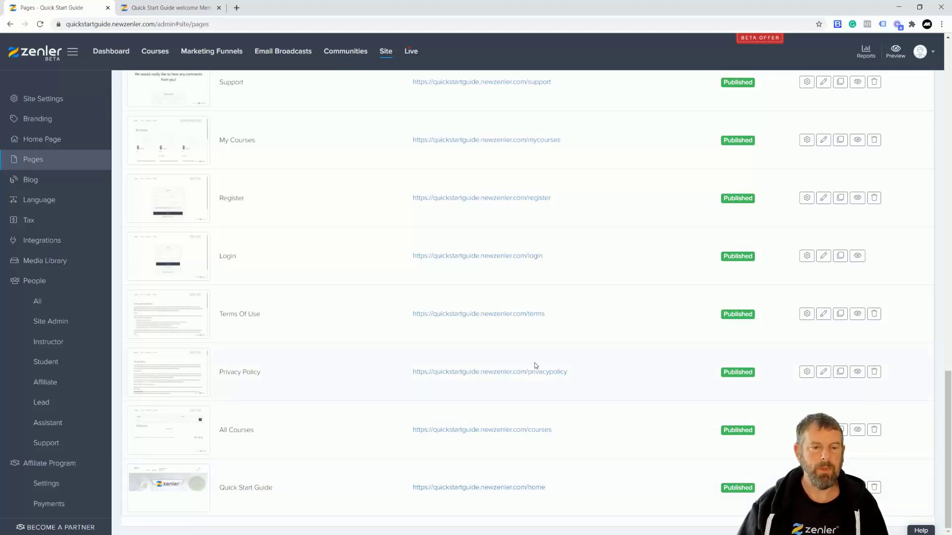
scroll(558, 285, "up", 6)
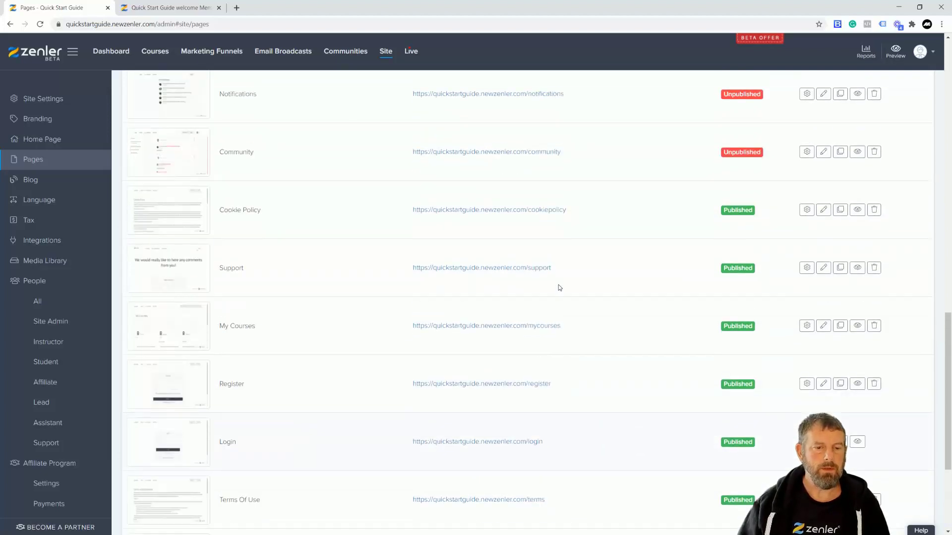
scroll(558, 285, "down", 4)
scroll(558, 285, "up", 8)
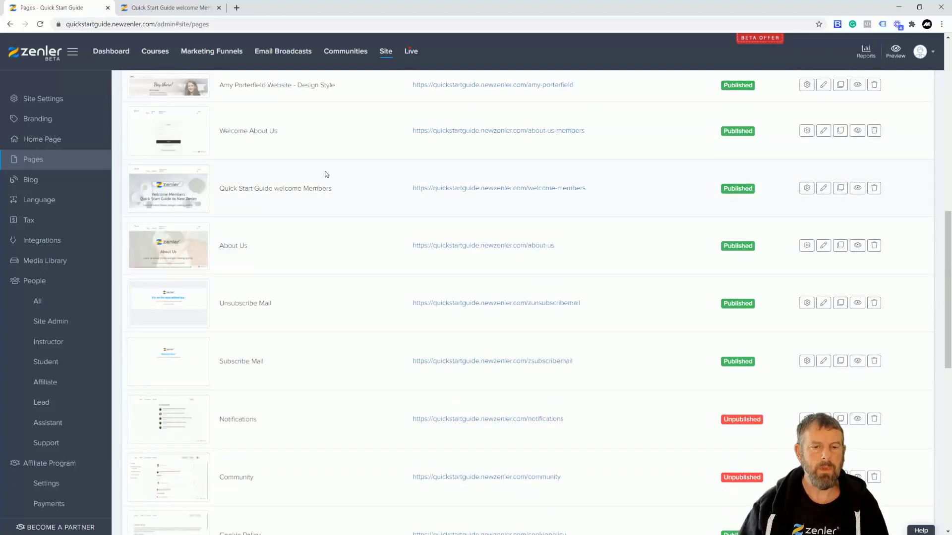
- Edit the welcome Members page and add a new empty block below its header
left_click(823, 188)
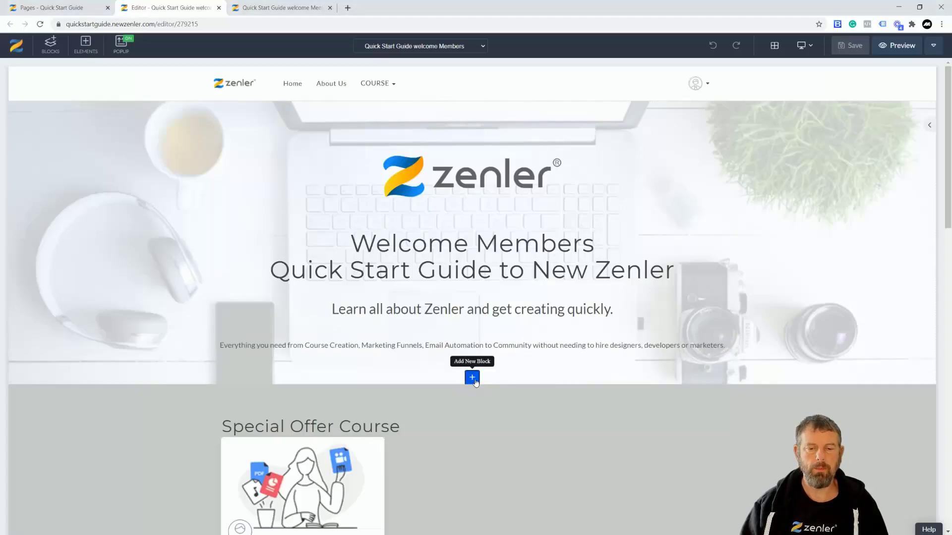
left_click(472, 379)
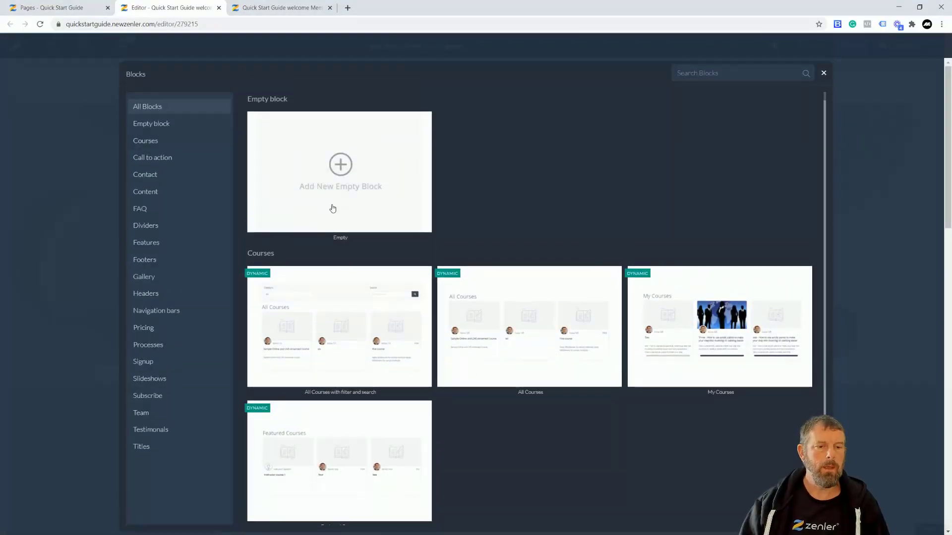
left_click(410, 185)
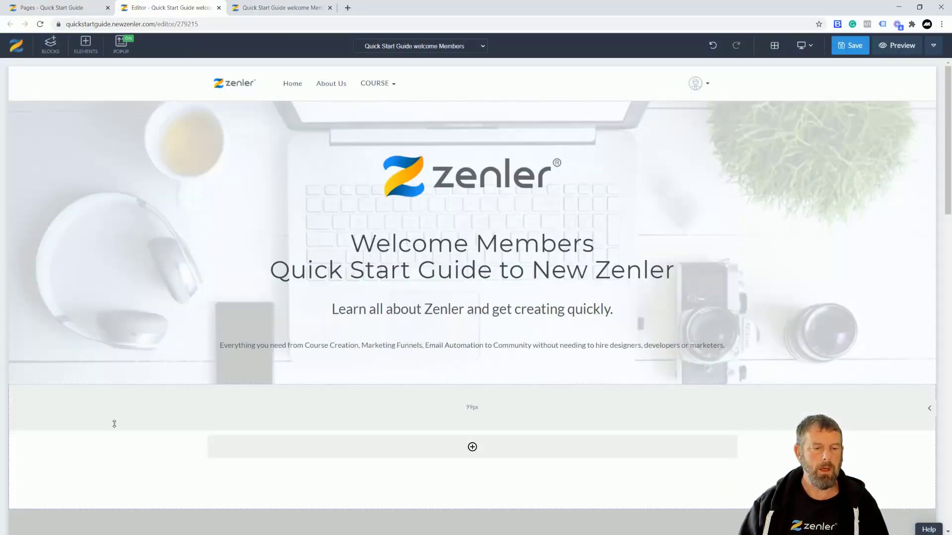
scroll(248, 347, "down", 3)
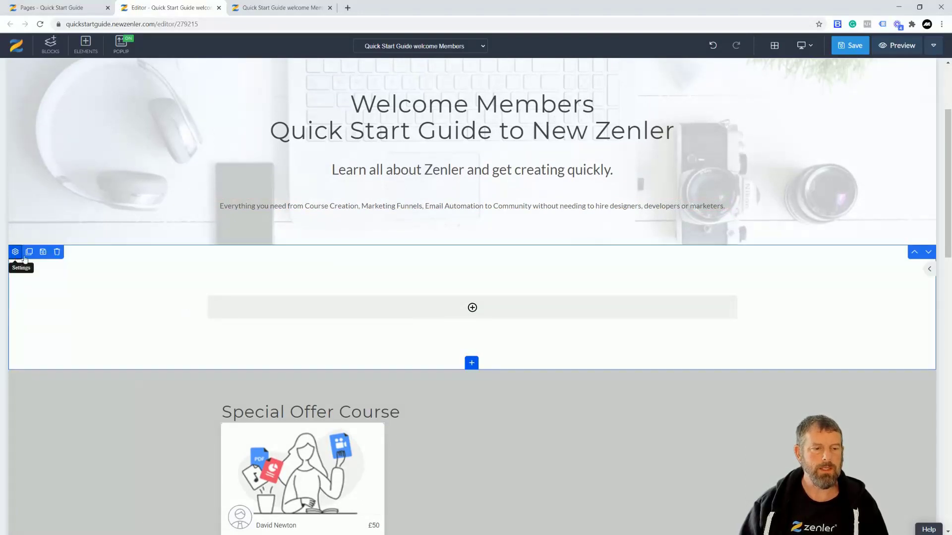
- Turn on Full Width for the new block and begin adding a row
left_click(16, 252)
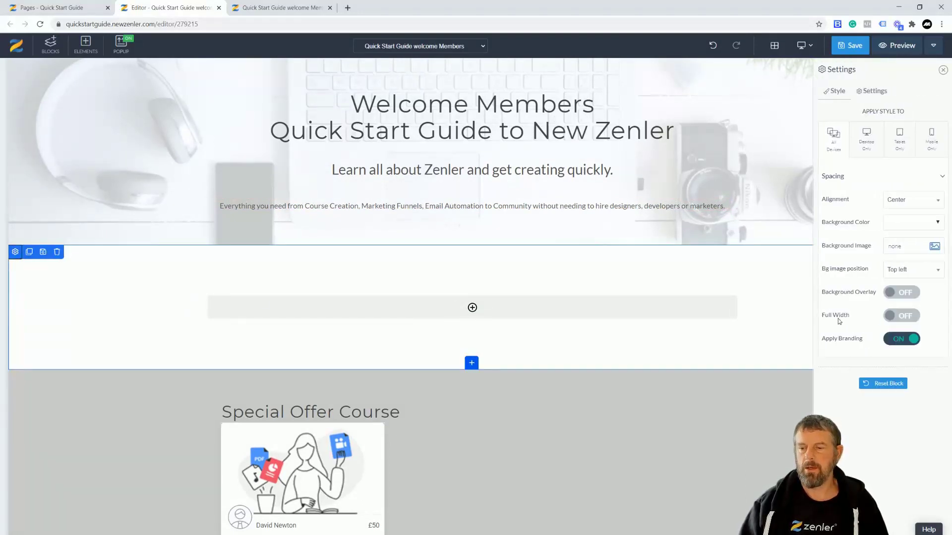
left_click(912, 320)
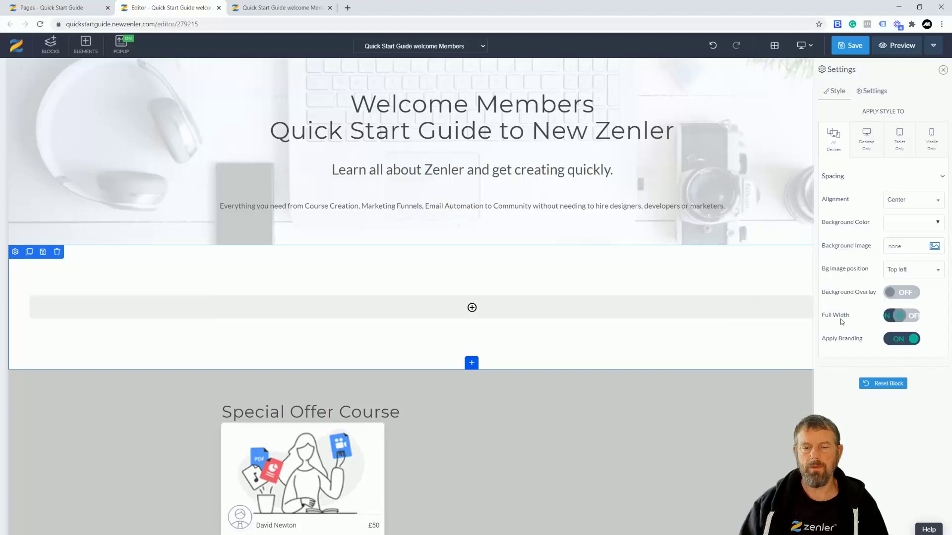
left_click(481, 308)
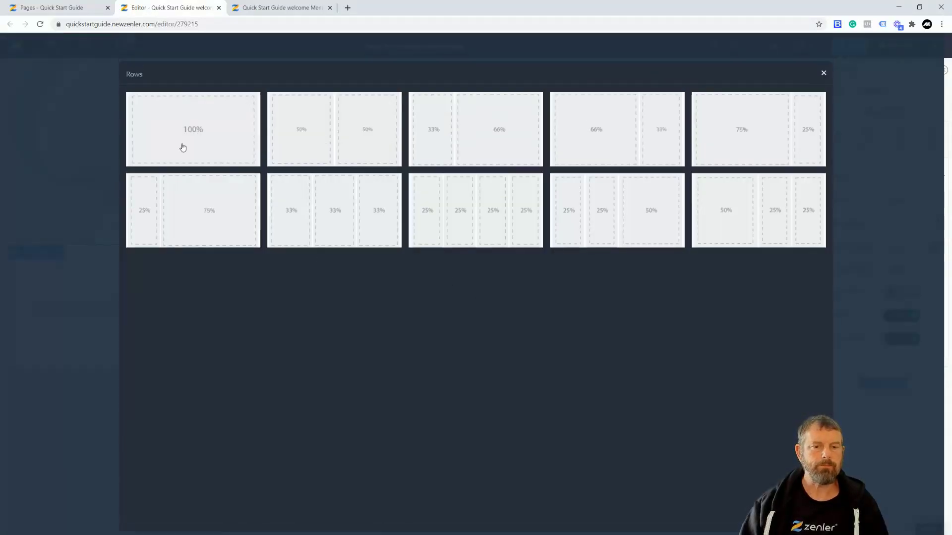
- Insert a Form element into a single 100% column row and select it
left_click(198, 132)
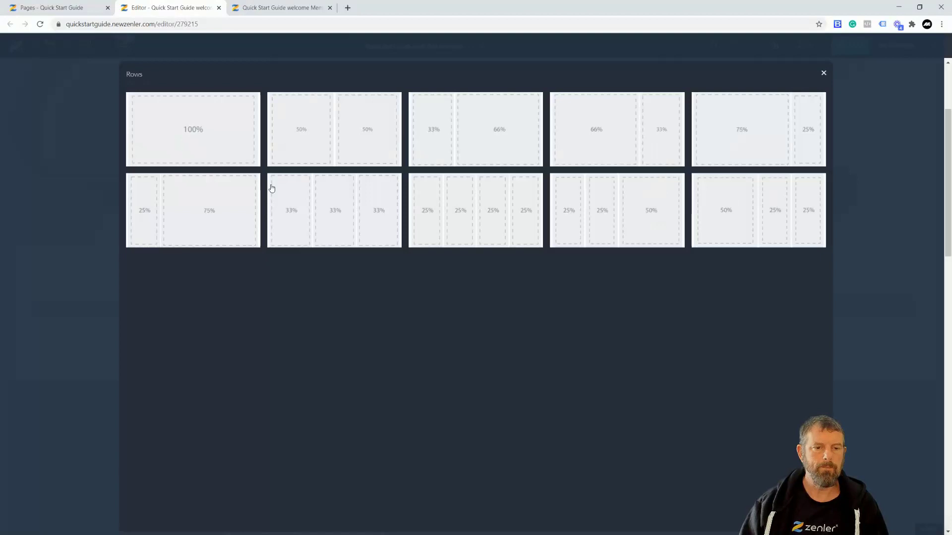
left_click(470, 313)
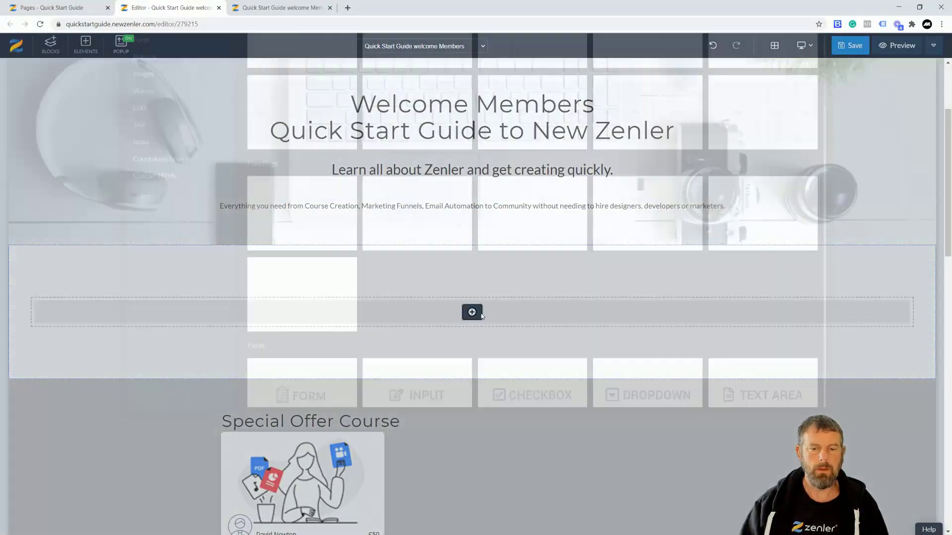
left_click(149, 158)
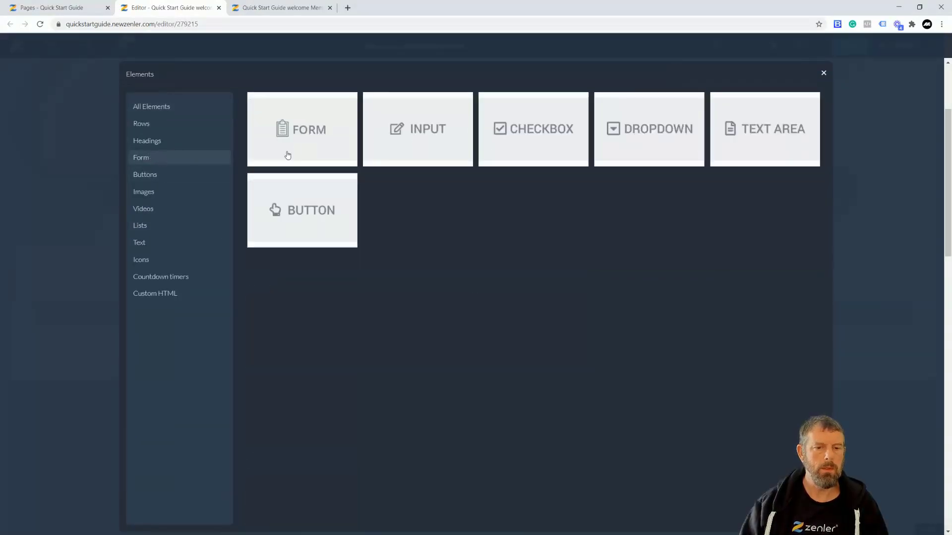
left_click(302, 129)
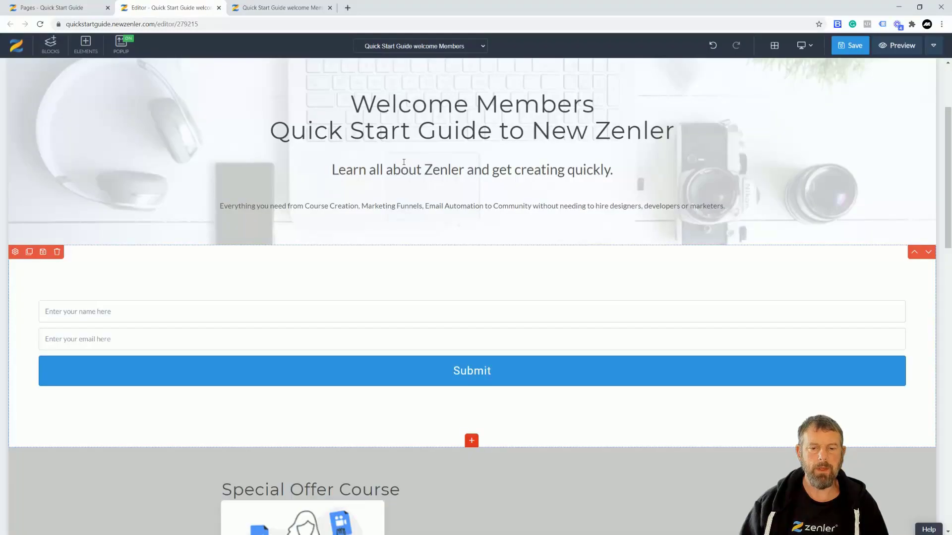
left_click(398, 301)
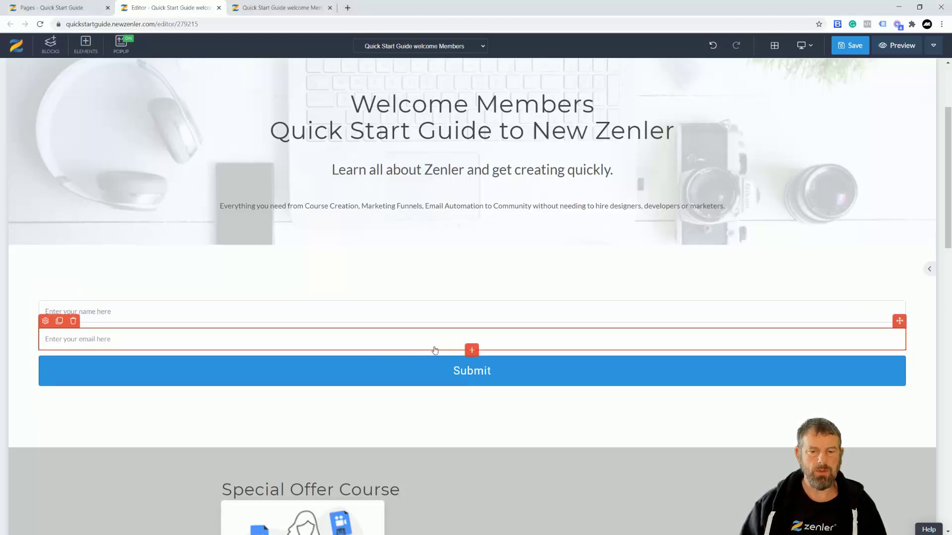
- Put Name and Email side by side in a 50/50 row, then duplicate that row twice
left_click(475, 353)
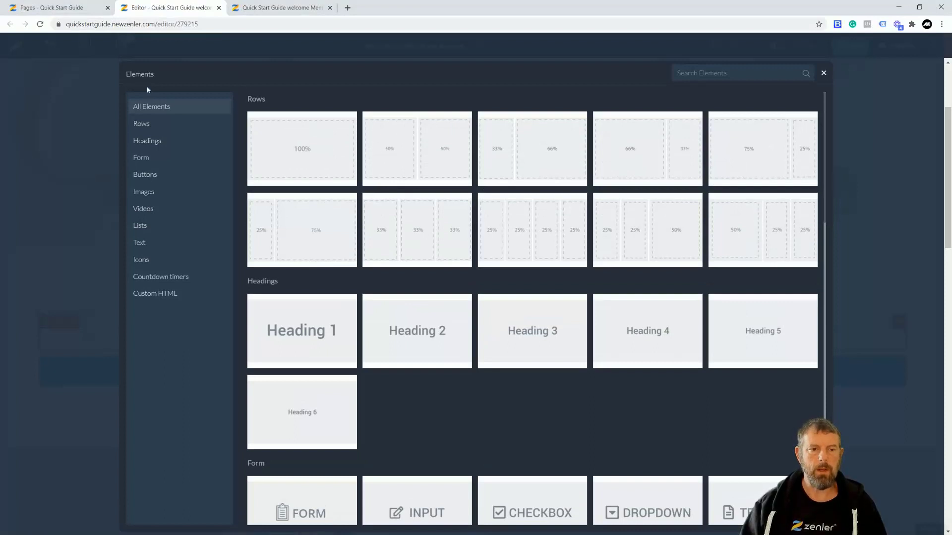
left_click(429, 147)
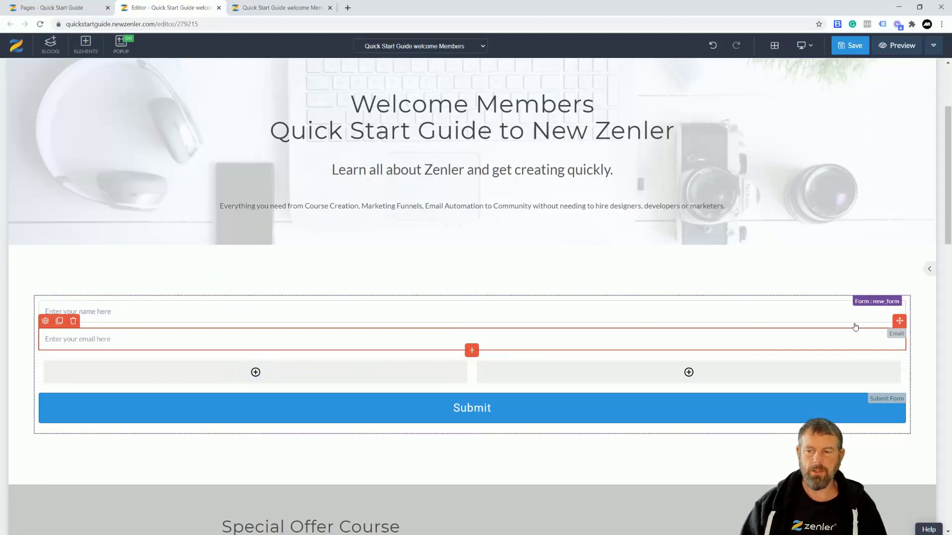
left_click_drag(899, 320, 607, 352)
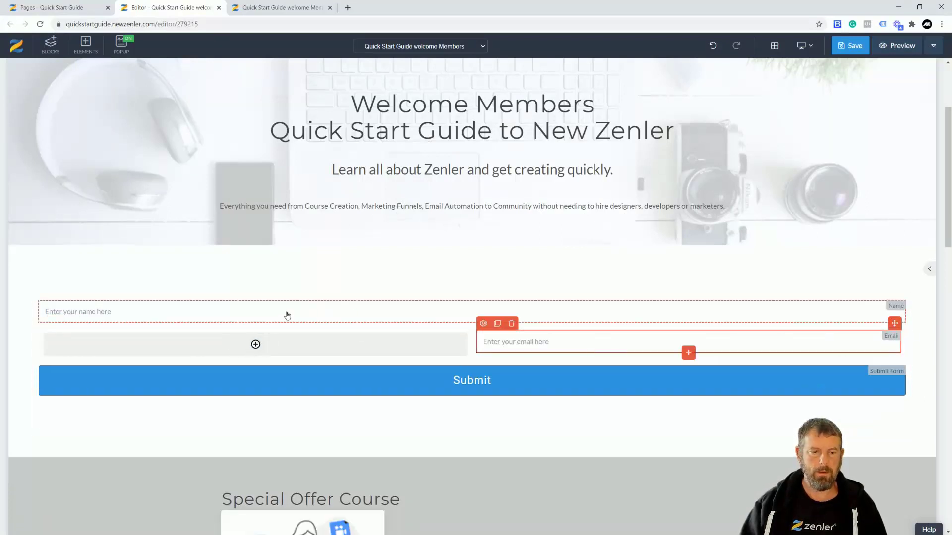
left_click_drag(906, 296, 311, 331)
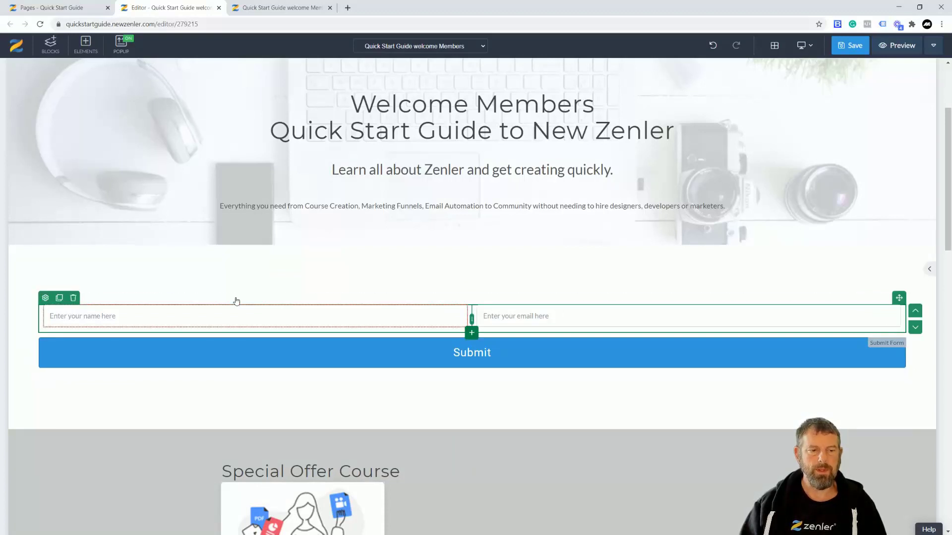
left_click(59, 298)
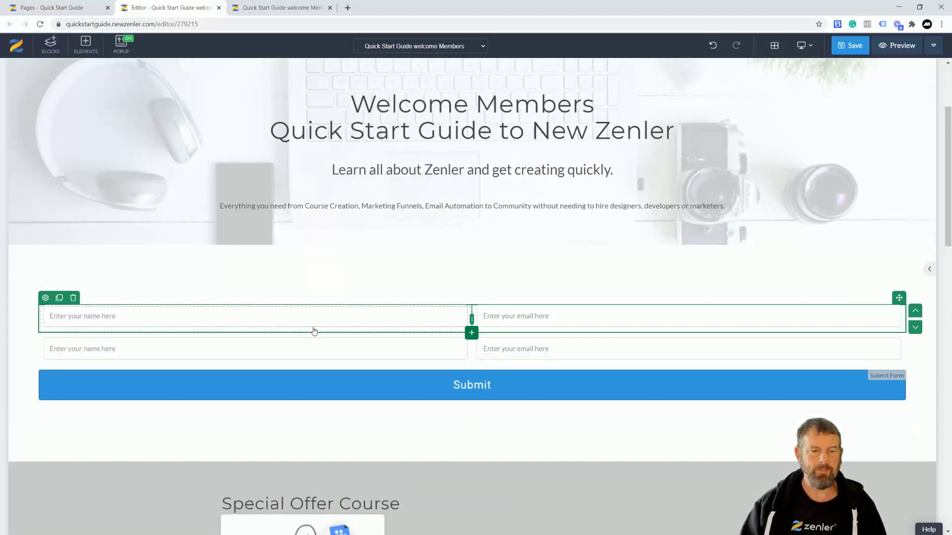
left_click(59, 298)
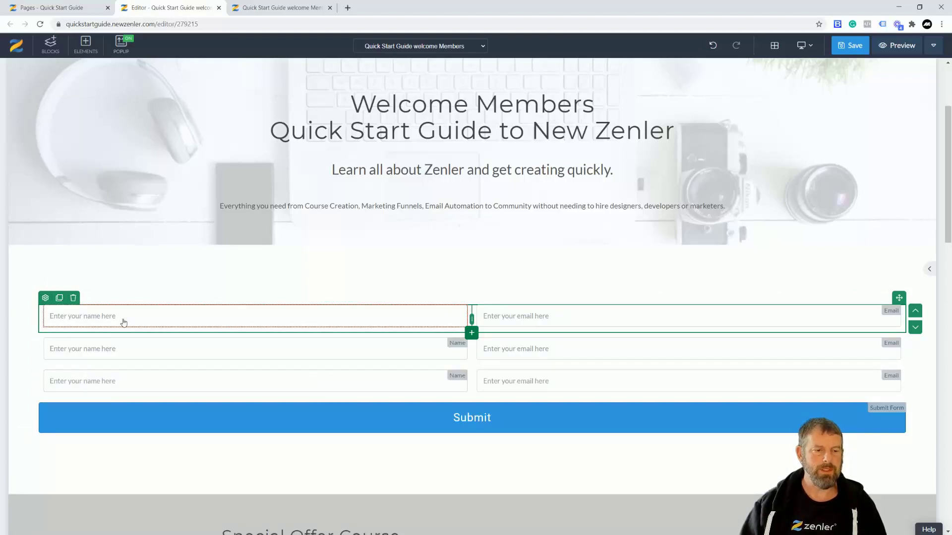
- Change the first field's placeholder to 'First Name' and make it required
left_click(50, 298)
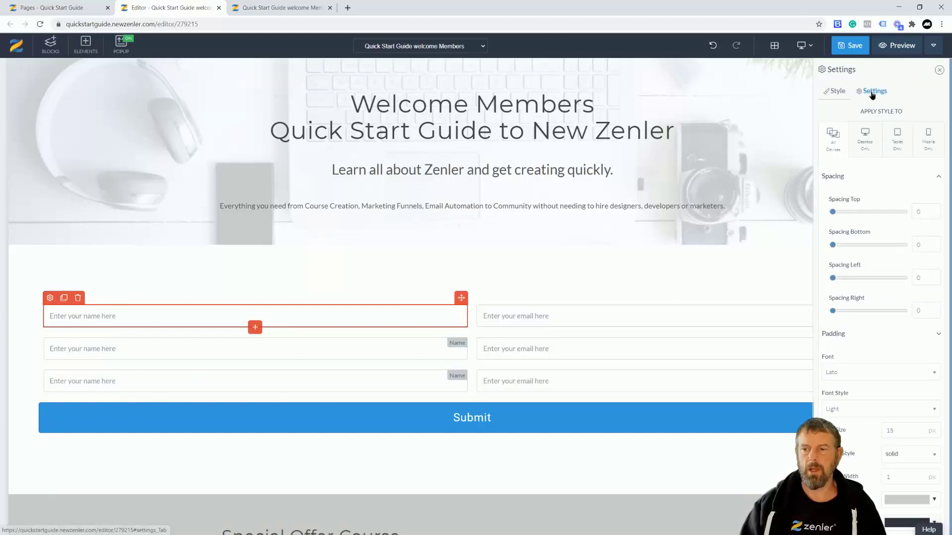
left_click(873, 94)
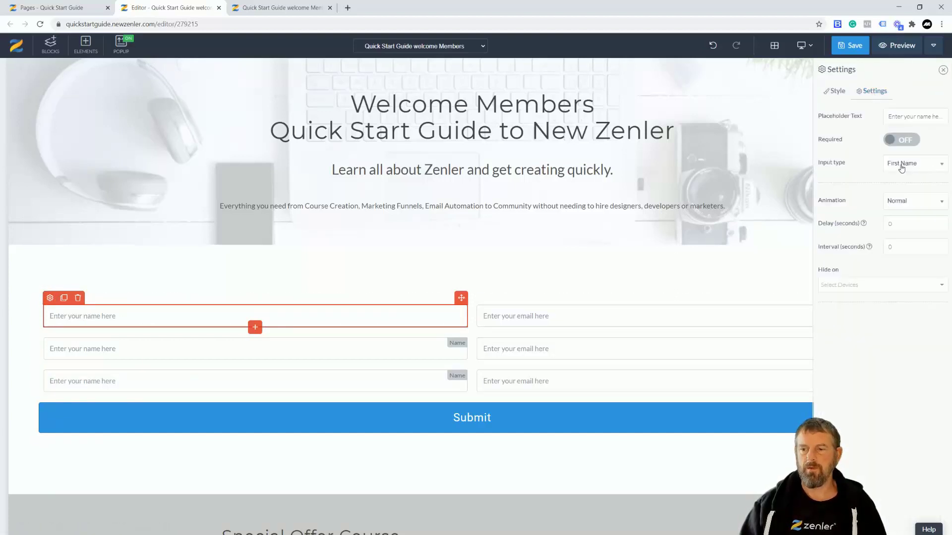
triple_click(889, 116)
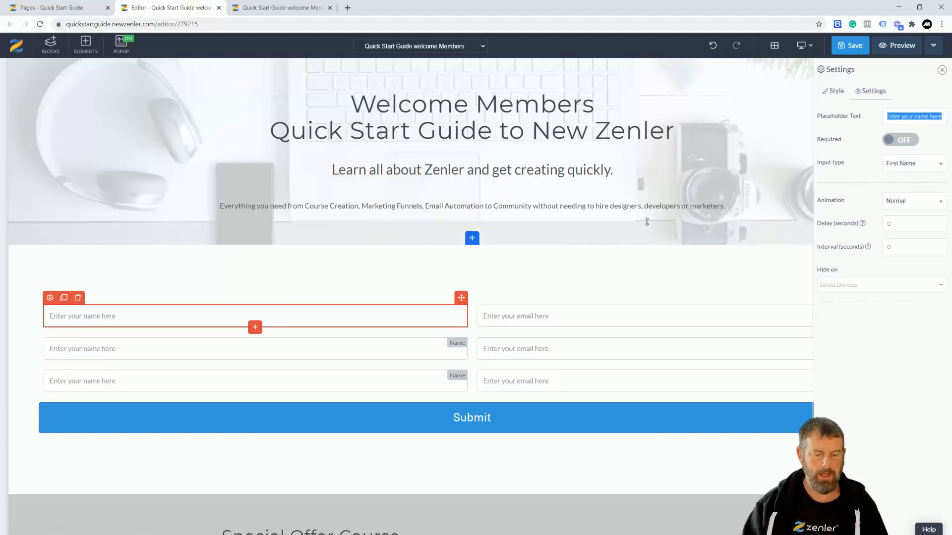
type("First Name")
left_click(901, 141)
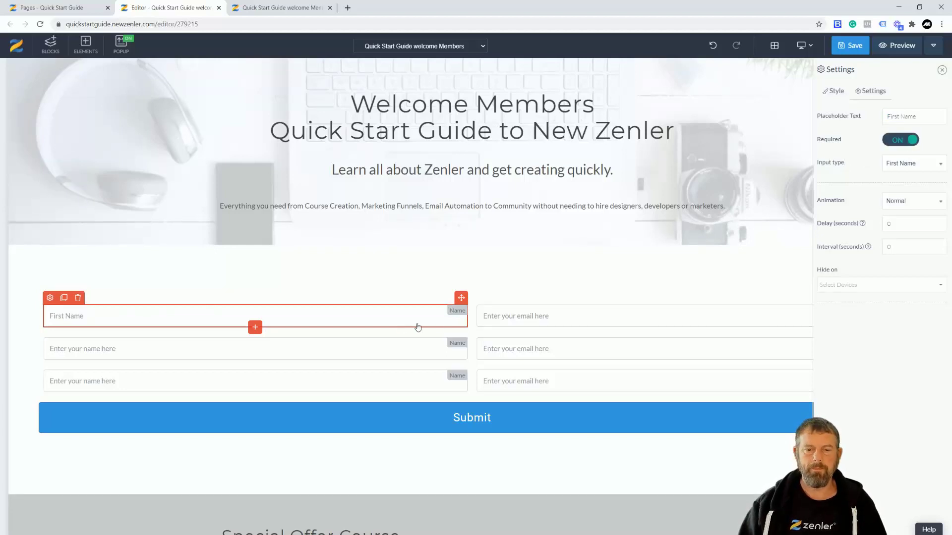
- Make the top-right field a required Last Name input with placeholder 'Surname'
left_click(511, 323)
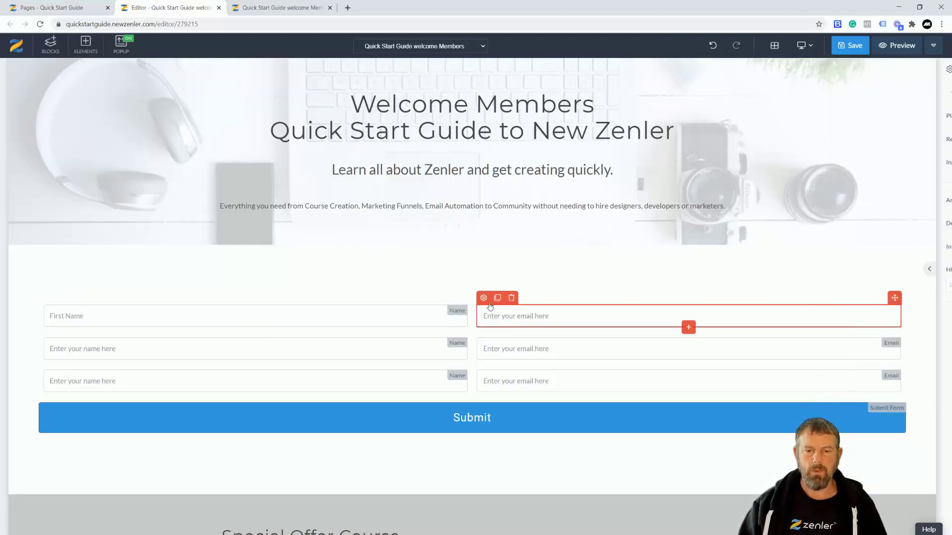
left_click(483, 298)
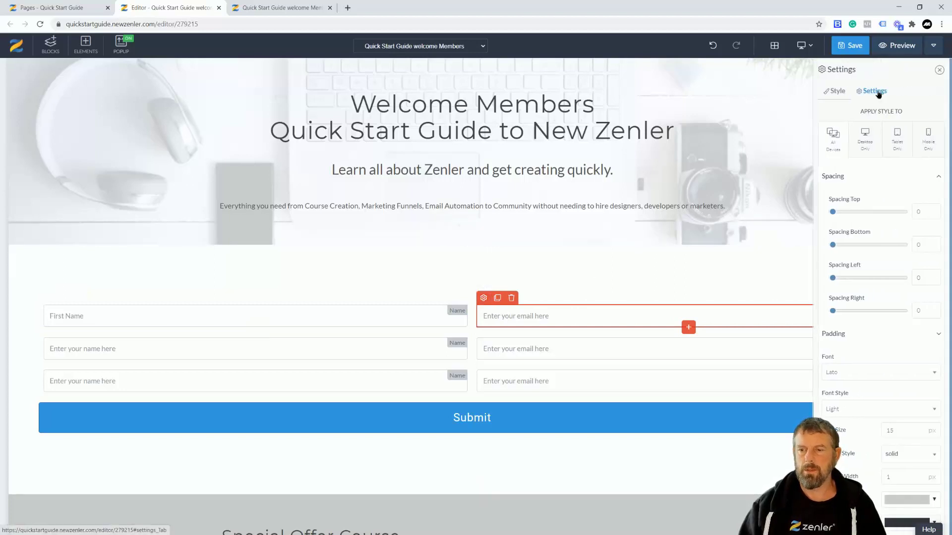
left_click(880, 91)
triple_click(890, 116)
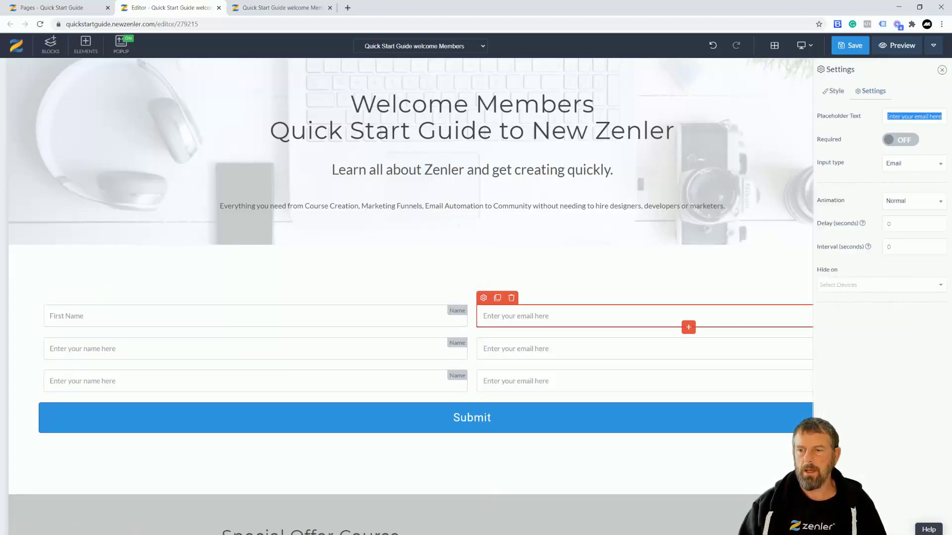
type("Surname")
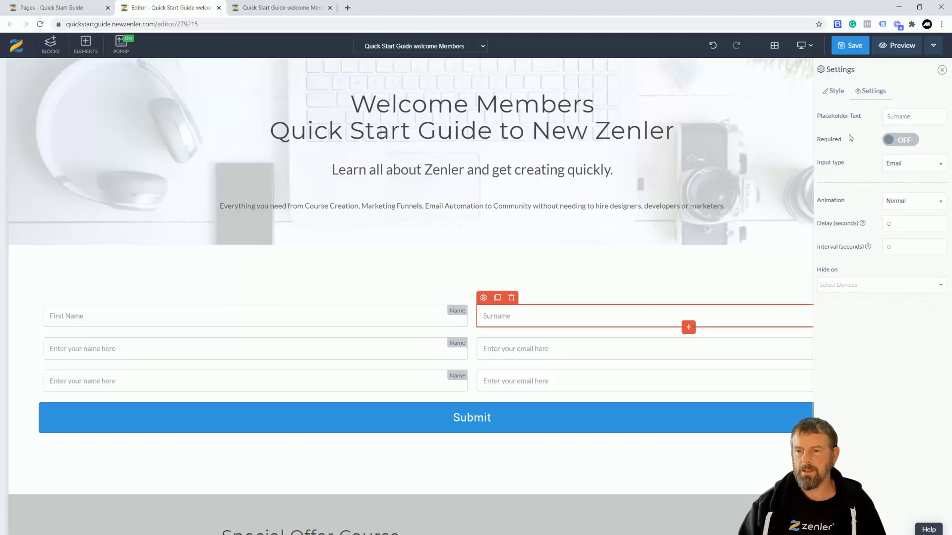
left_click(910, 165)
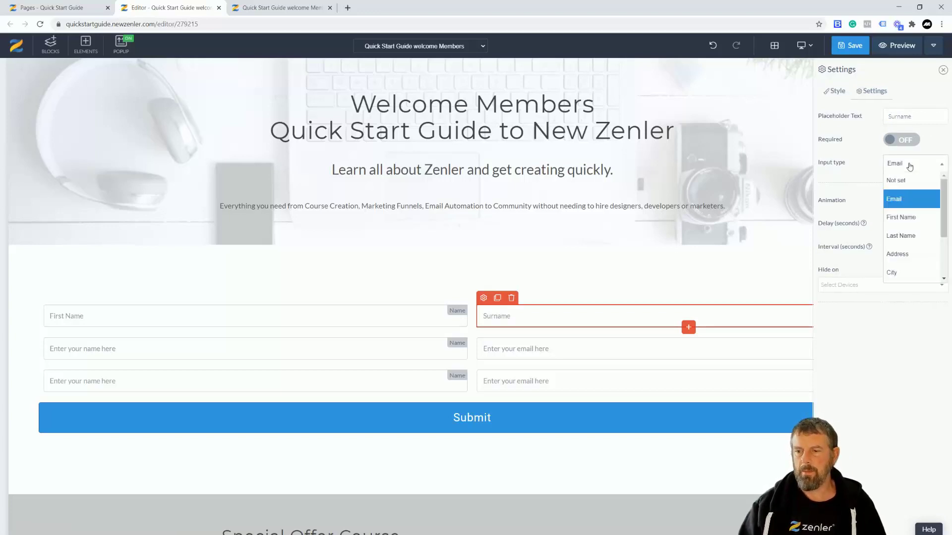
left_click(900, 236)
left_click(909, 142)
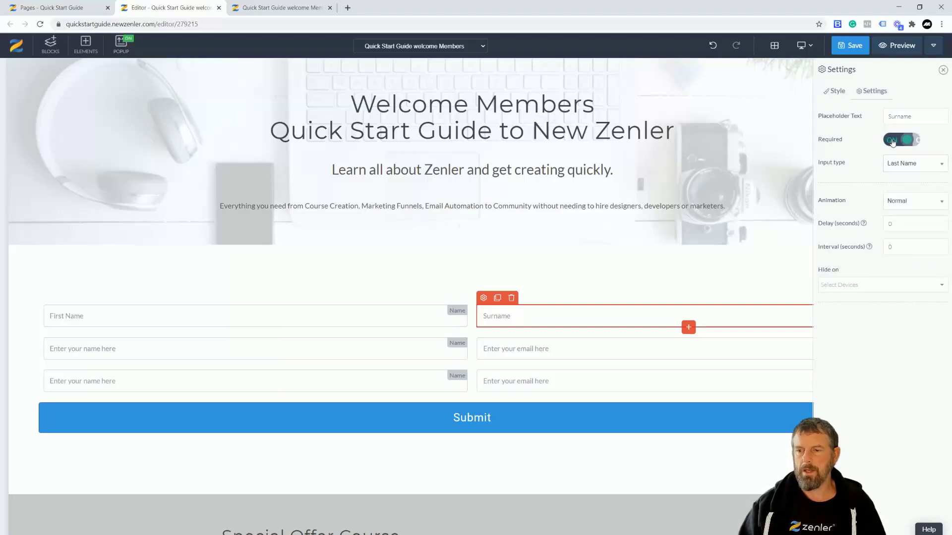
- Turn the second-row left field into an Email input, overwriting its placeholder text
left_click(167, 350)
left_click(50, 331)
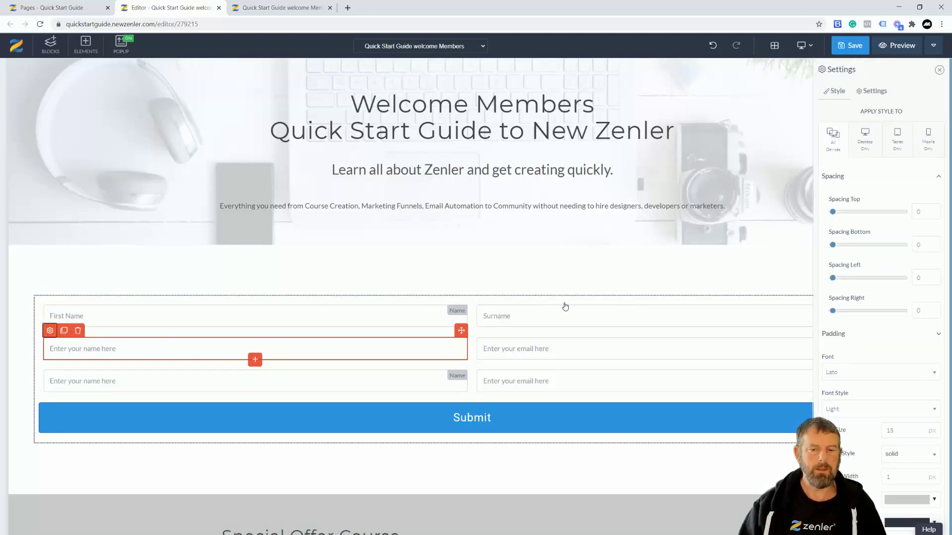
left_click(874, 92)
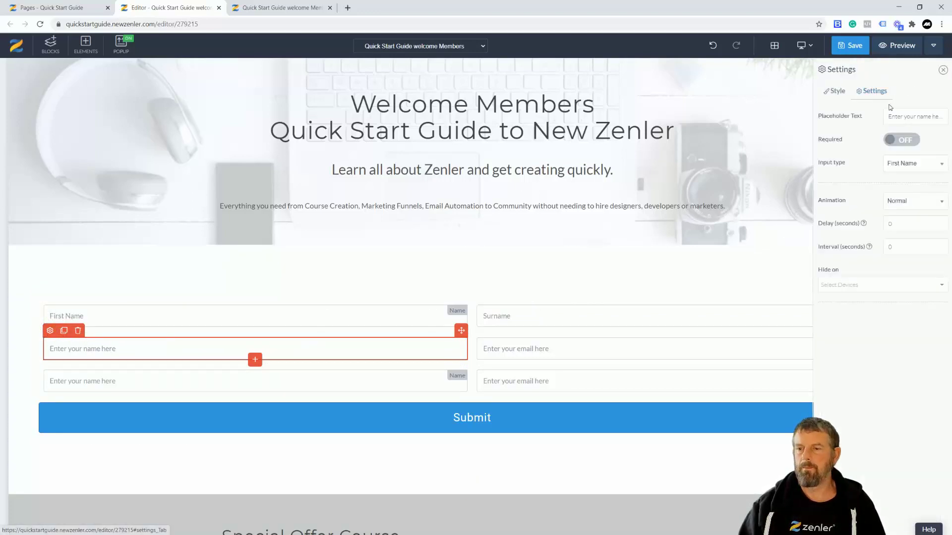
triple_click(900, 117)
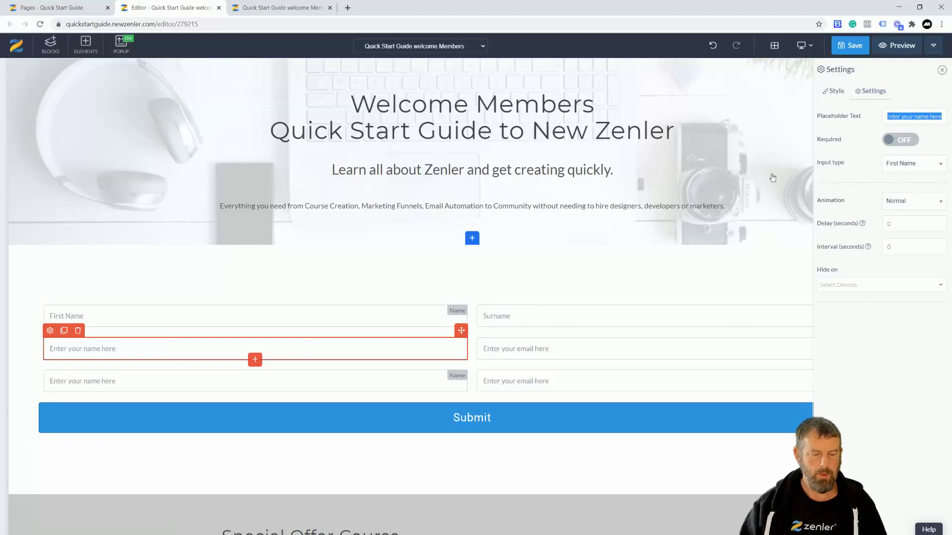
type("Email")
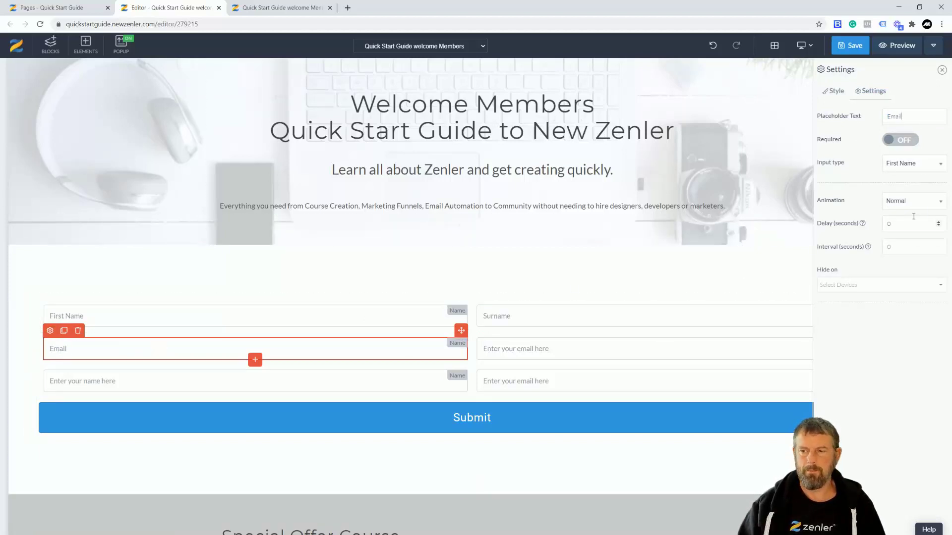
left_click(932, 164)
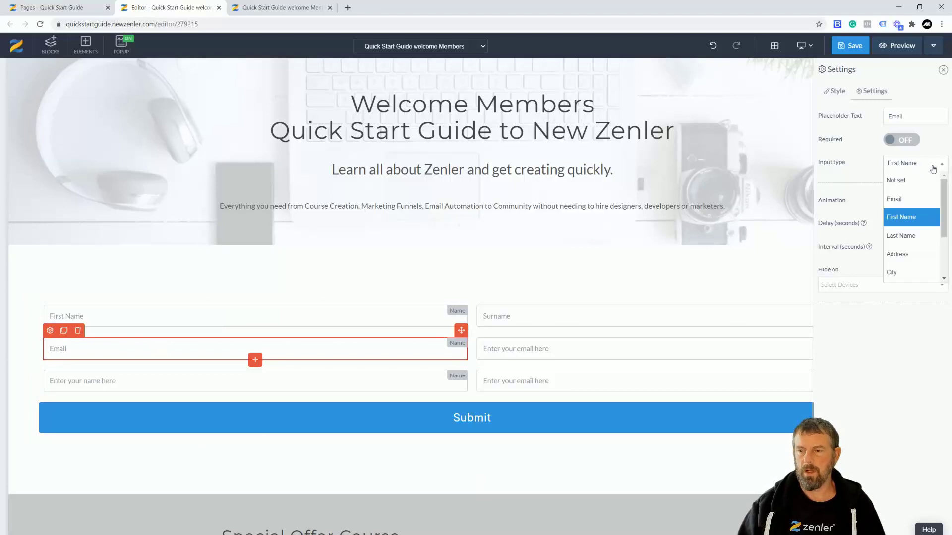
left_click(898, 197)
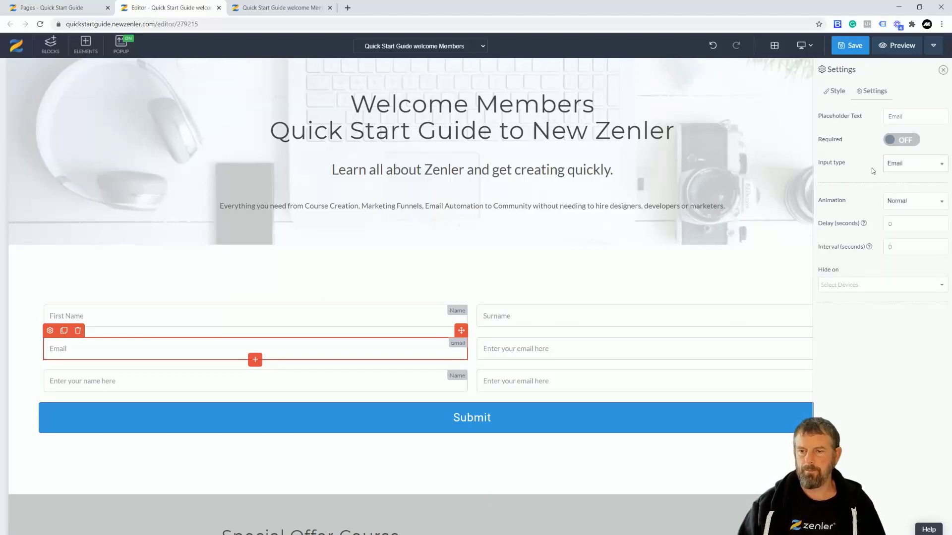
- Overwrite the second-row right field's placeholder text for a phone number entry
left_click(508, 350)
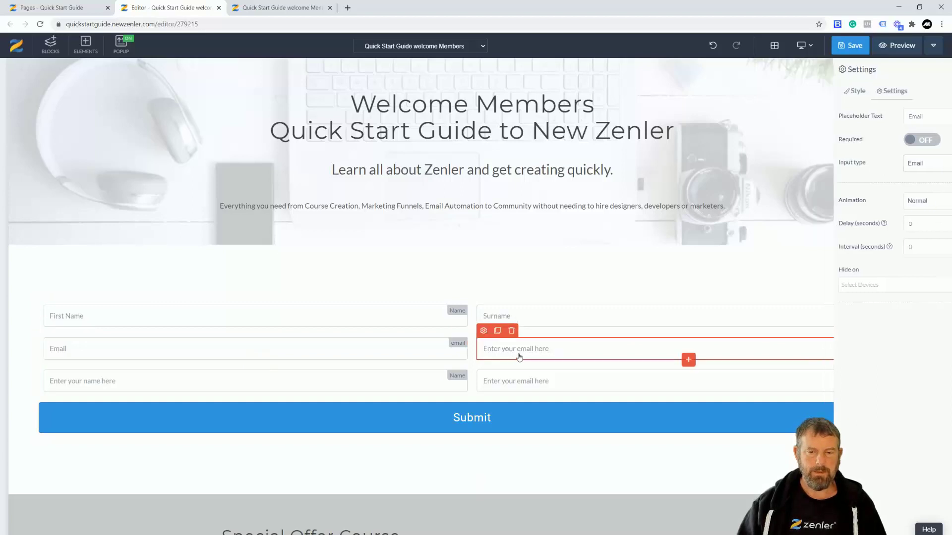
left_click(485, 332)
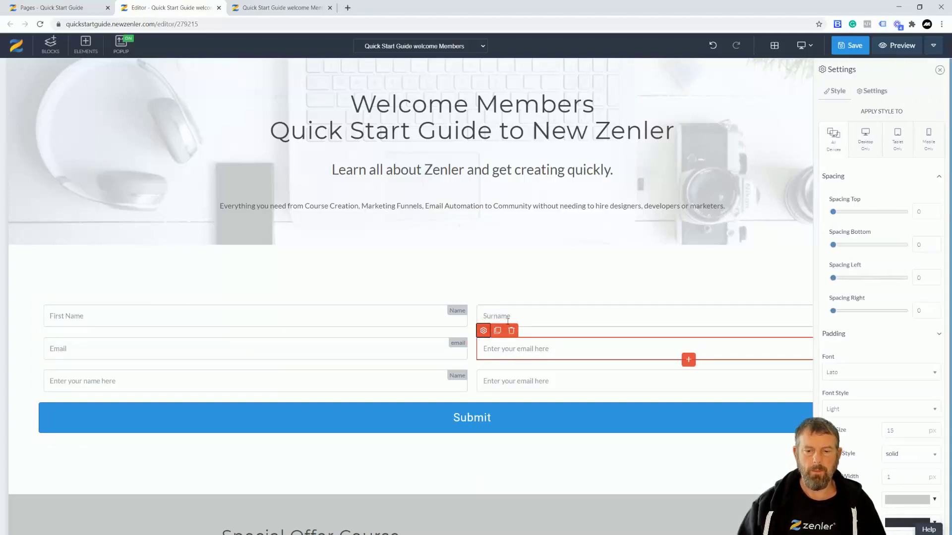
left_click(875, 92)
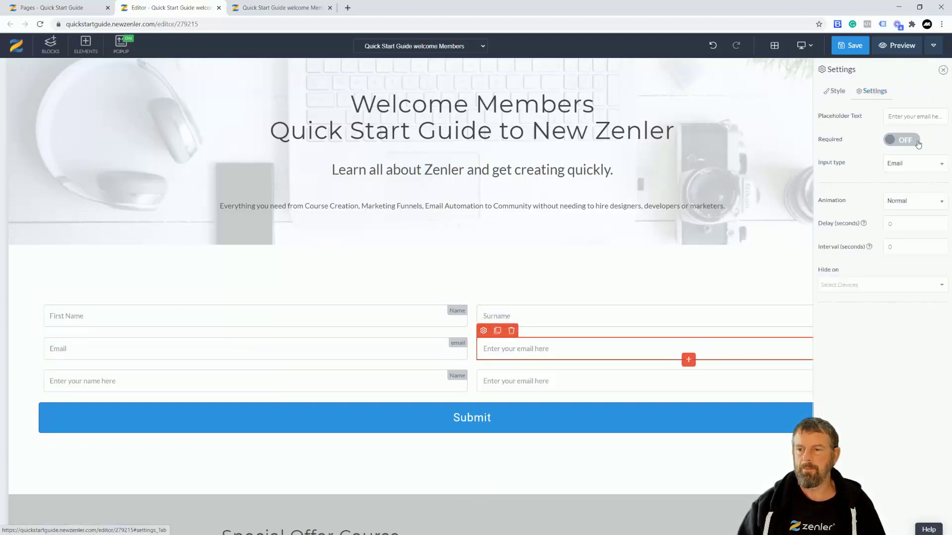
left_click_drag(886, 116, 942, 116)
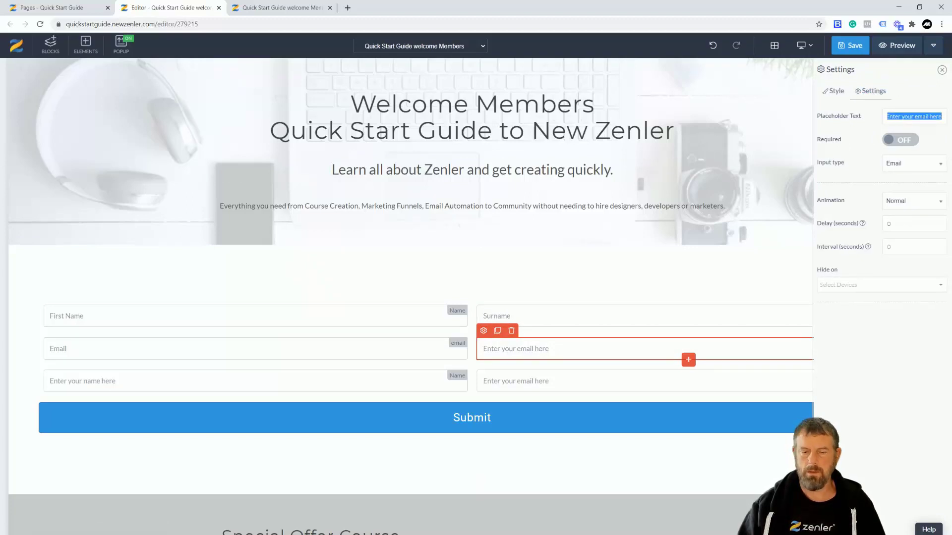
type("Phone Number")
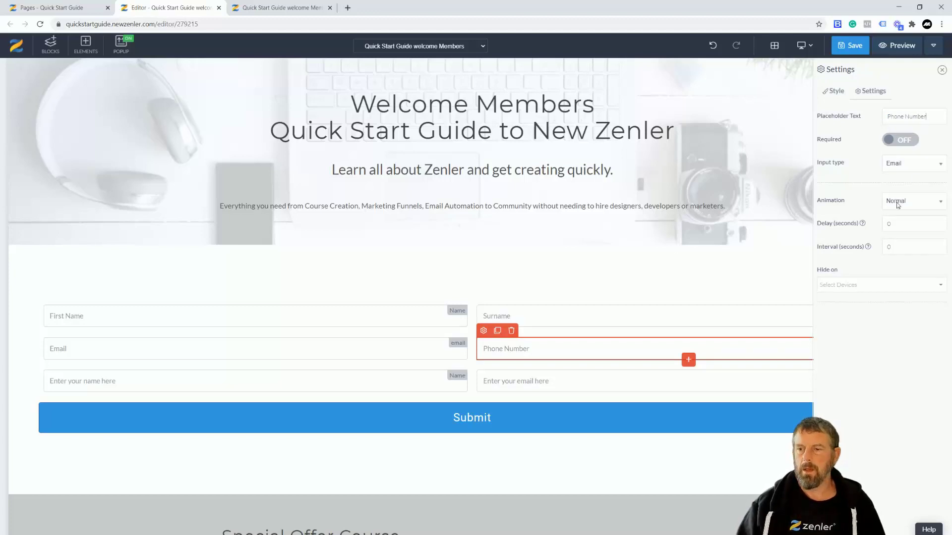
- Set that field's input type to Phone and keep it after reviewing the options
left_click(908, 169)
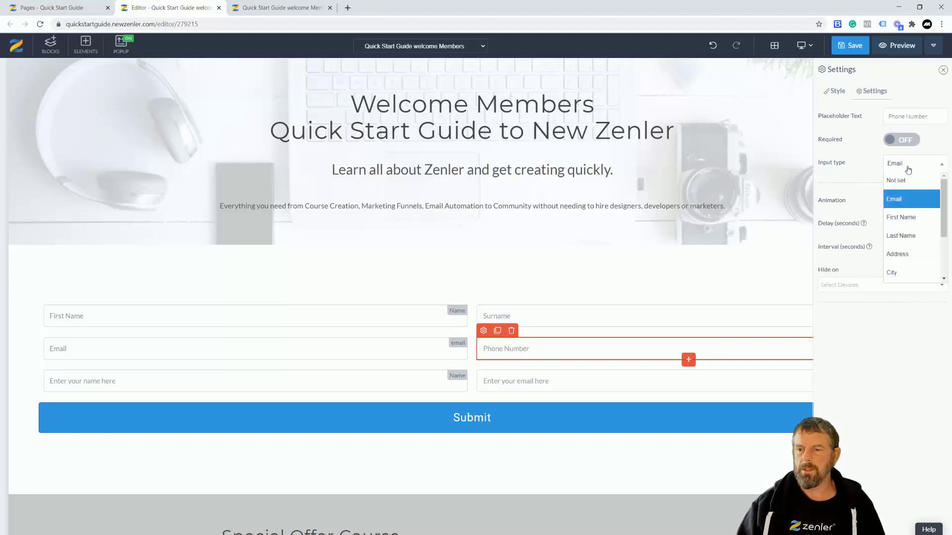
scroll(899, 238, "down", 2)
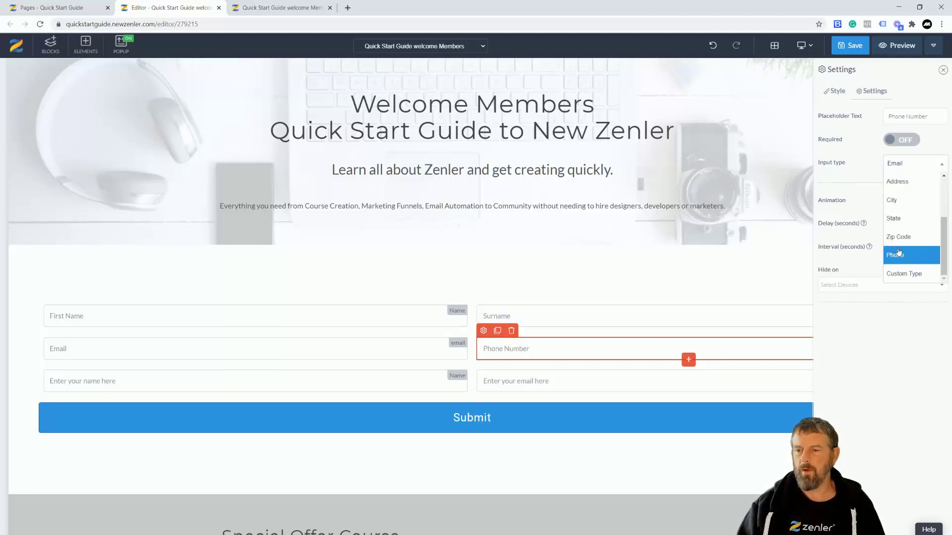
left_click(895, 256)
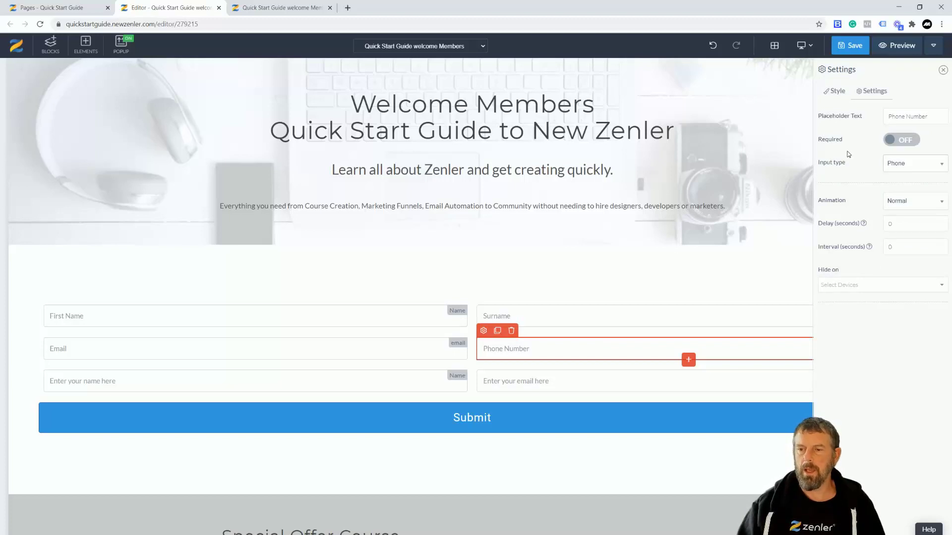
left_click(928, 169)
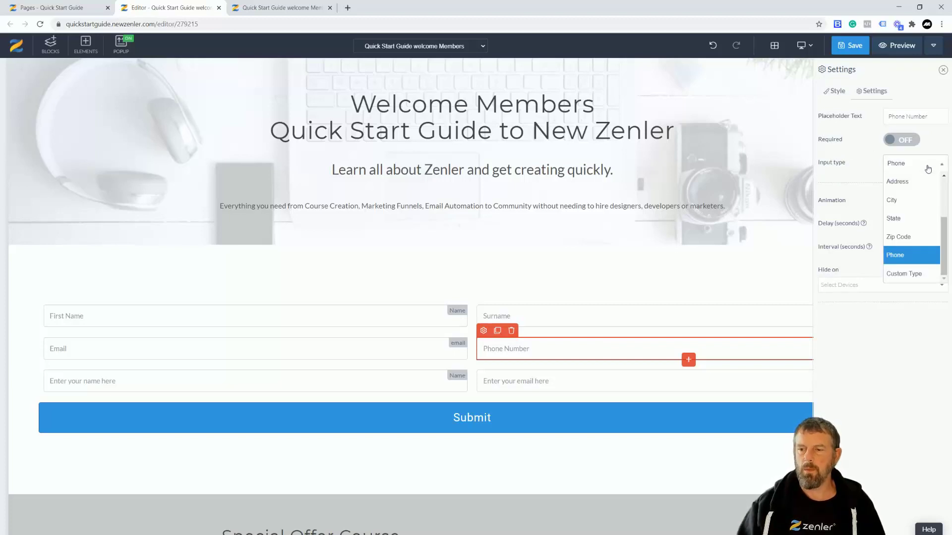
scroll(928, 178, "up", 2)
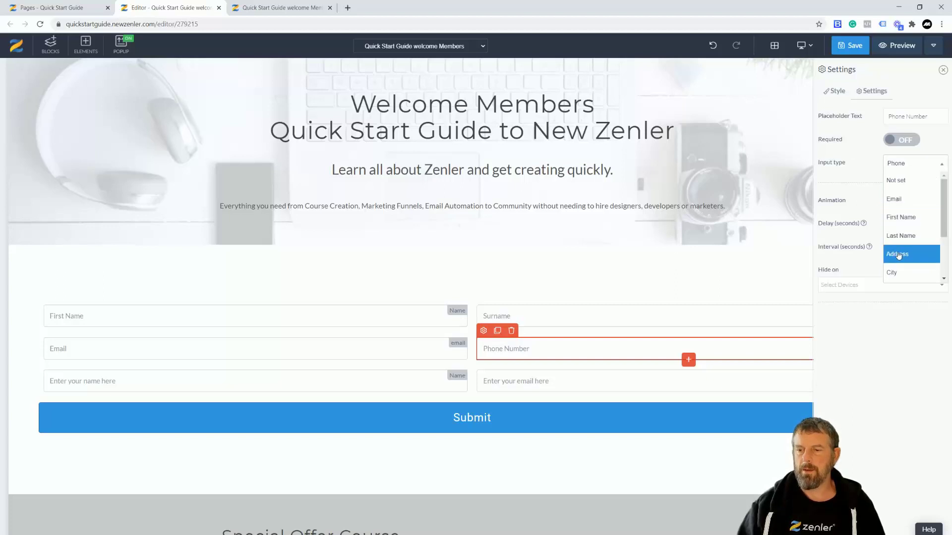
scroll(903, 231, "down", 2)
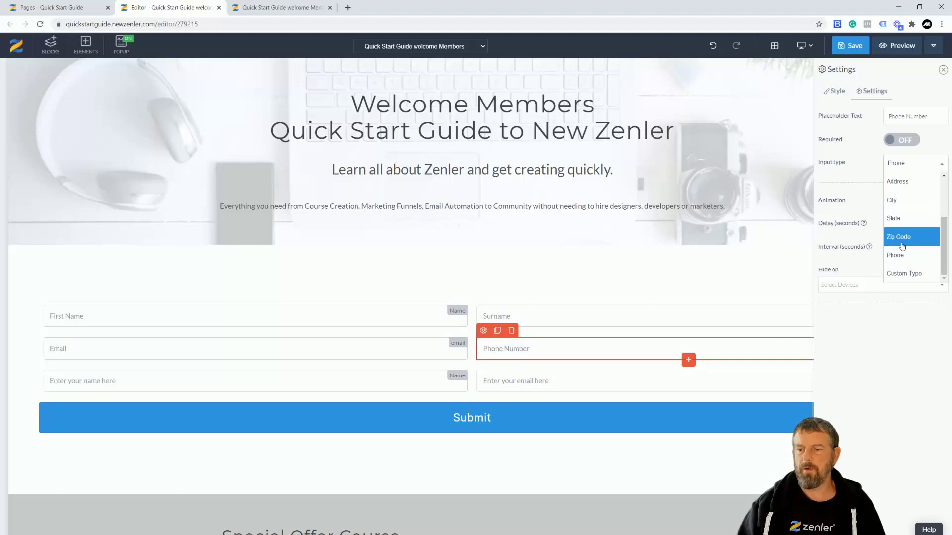
left_click(897, 379)
left_click(254, 379)
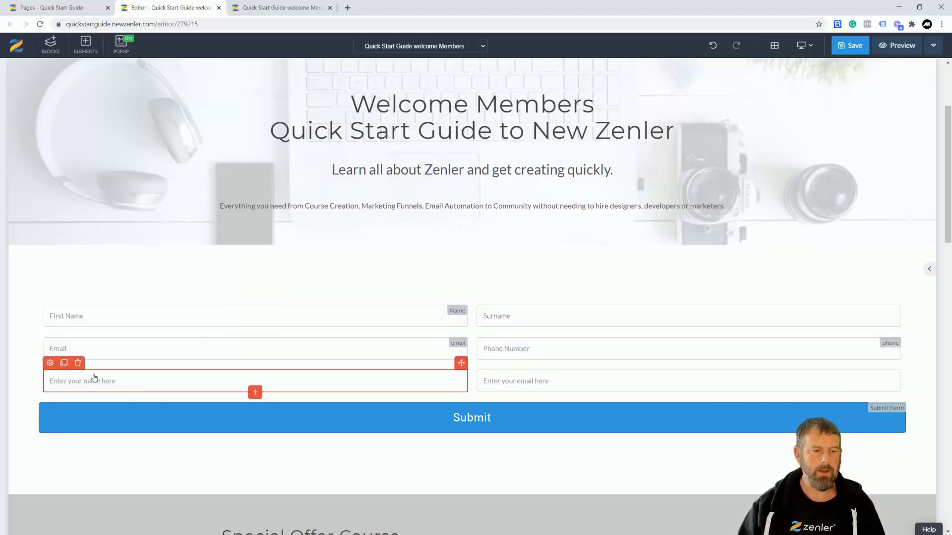
- Give the 'Enter your name here' field a Custom Type named Birthday and placeholder 'Birthday'
left_click(50, 364)
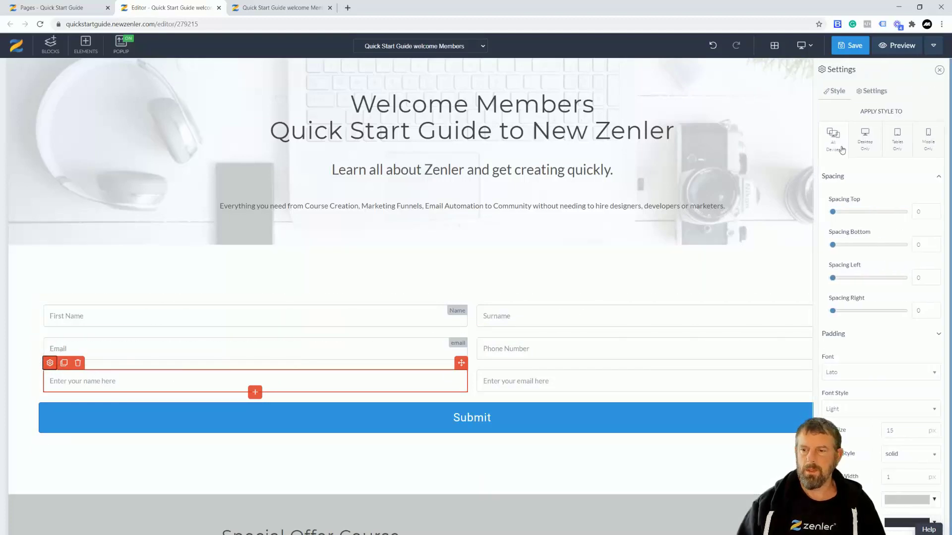
left_click(873, 92)
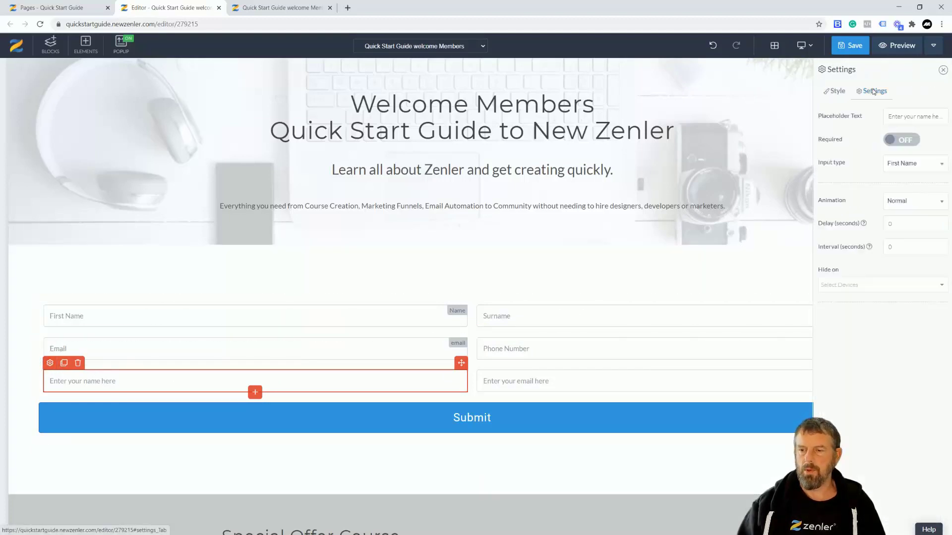
left_click(927, 166)
scroll(913, 223, "down", 2)
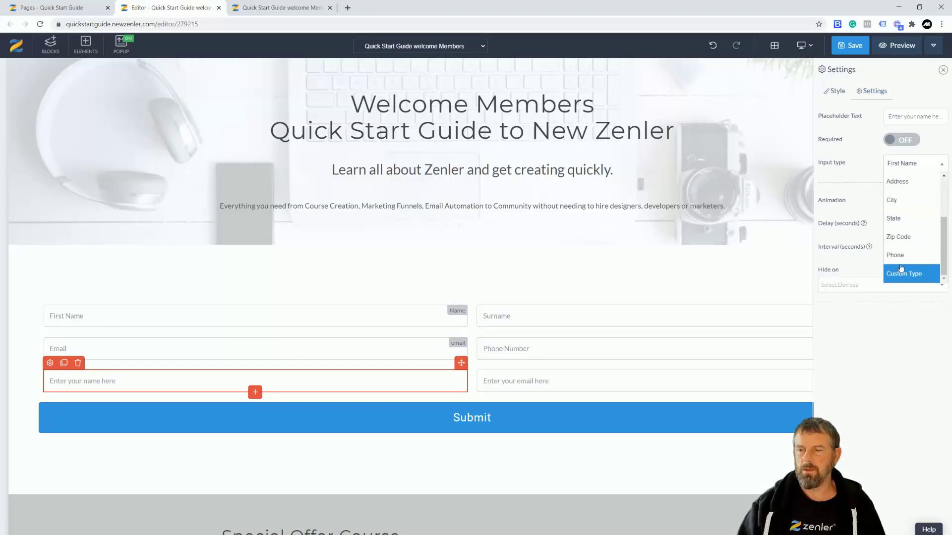
left_click(899, 275)
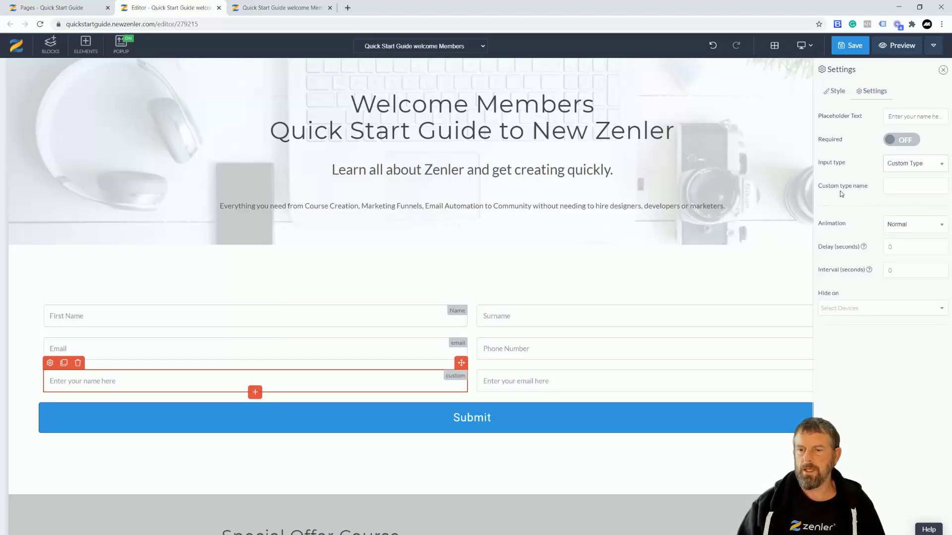
left_click(891, 185)
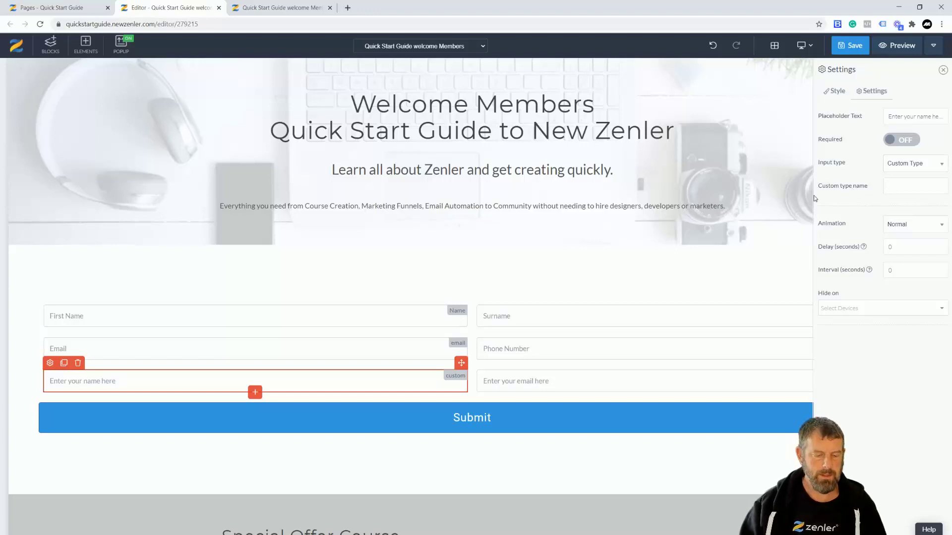
type("Birthday")
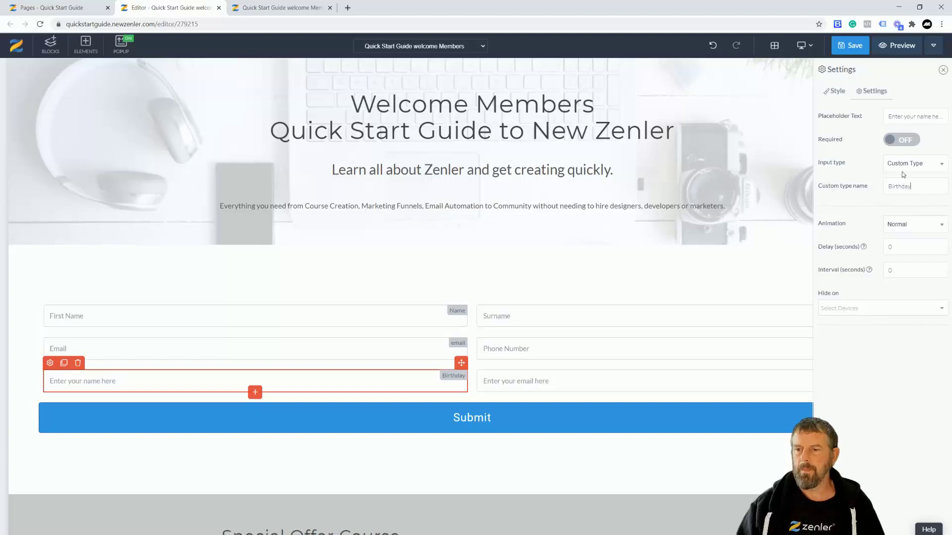
left_click_drag(911, 188, 883, 190)
key("ctrl+c")
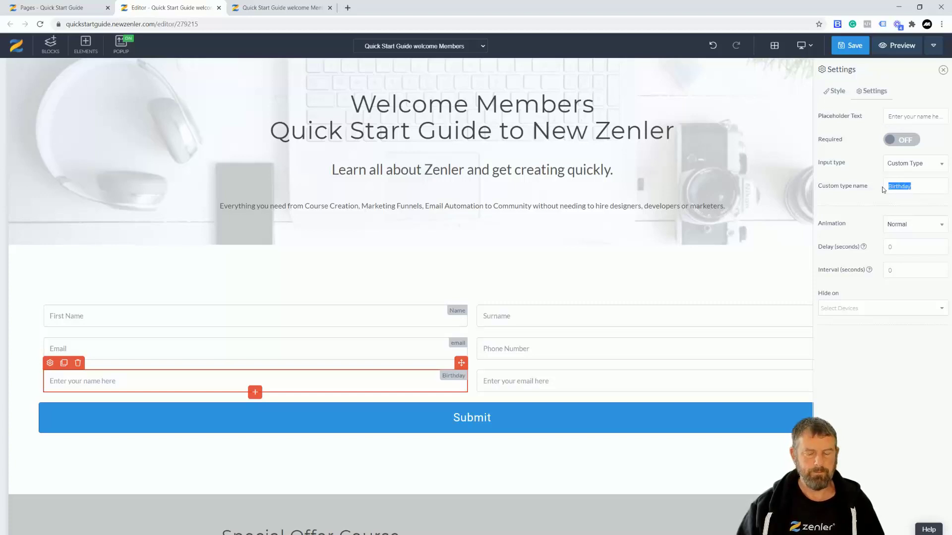
triple_click(896, 116)
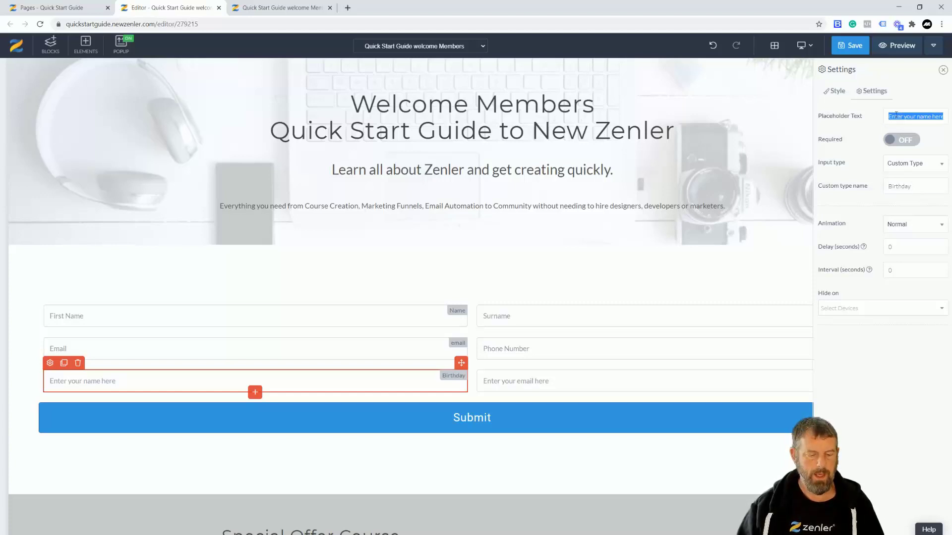
key("ctrl+v")
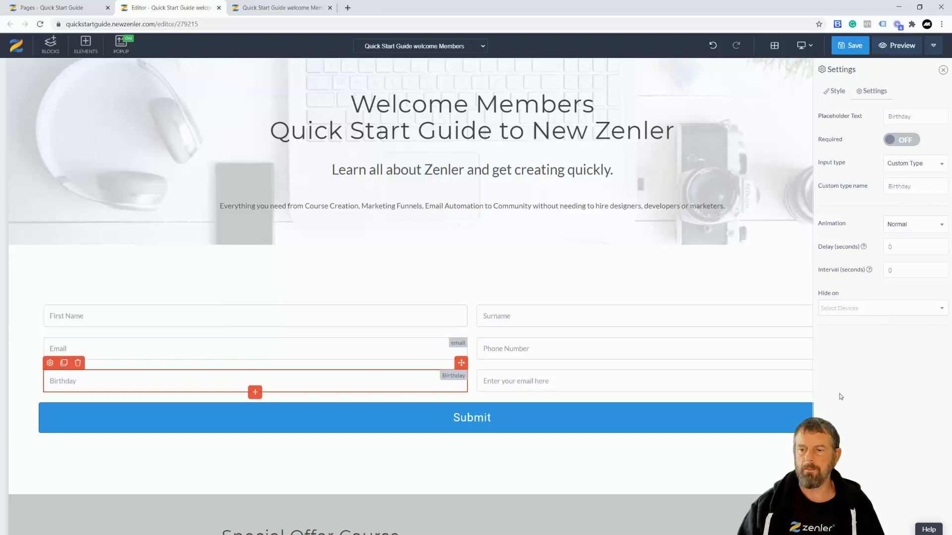
- Make the Email field required
left_click(680, 267)
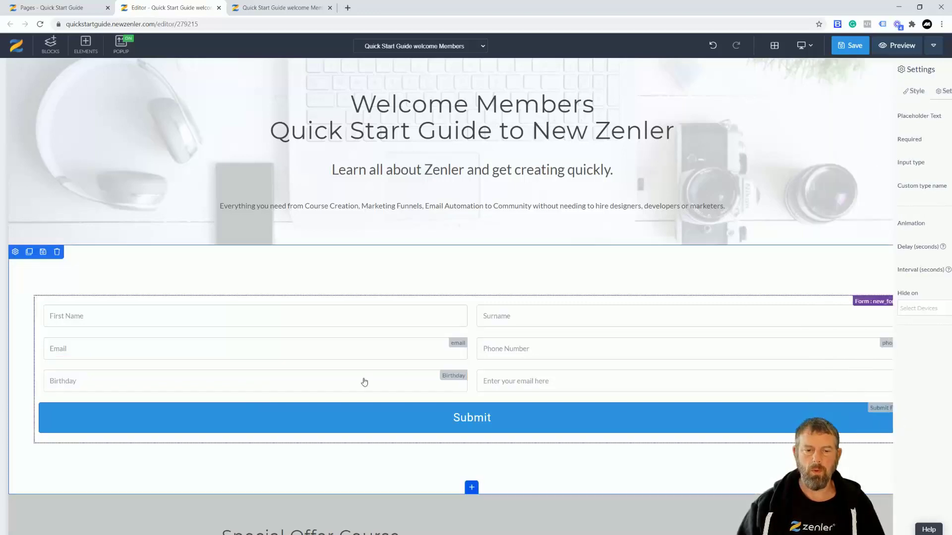
left_click(250, 347)
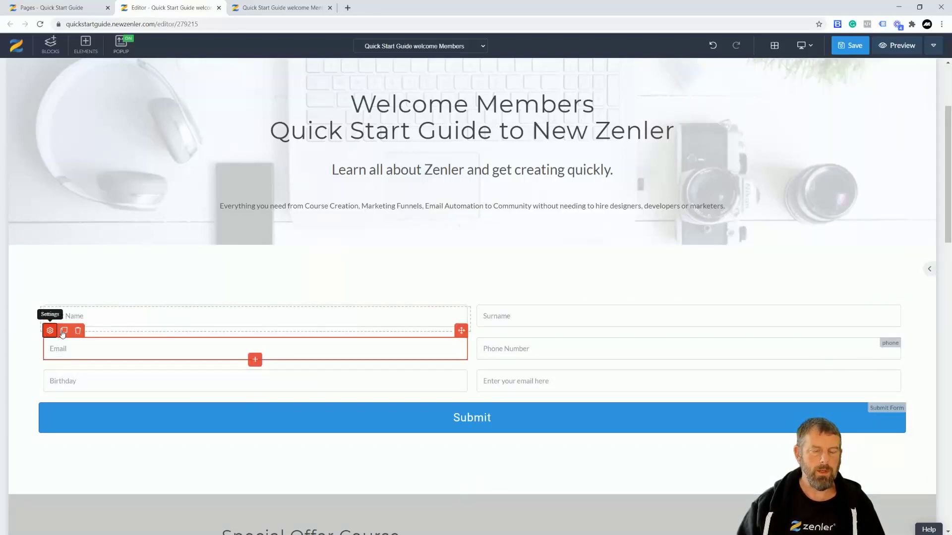
left_click(50, 330)
left_click(877, 93)
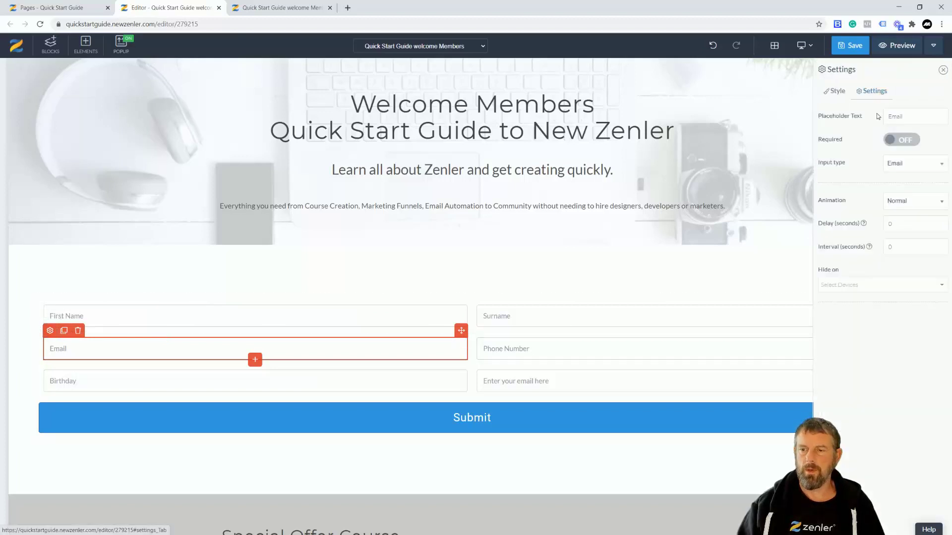
left_click(912, 144)
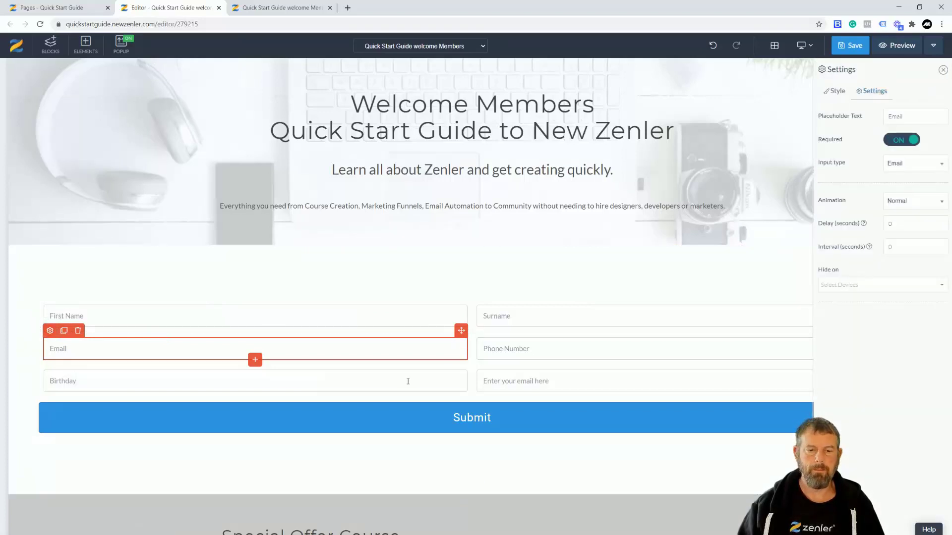
- Make the last field a custom Birthday Town type with placeholder 'What town did you grow up in?'
left_click(550, 385)
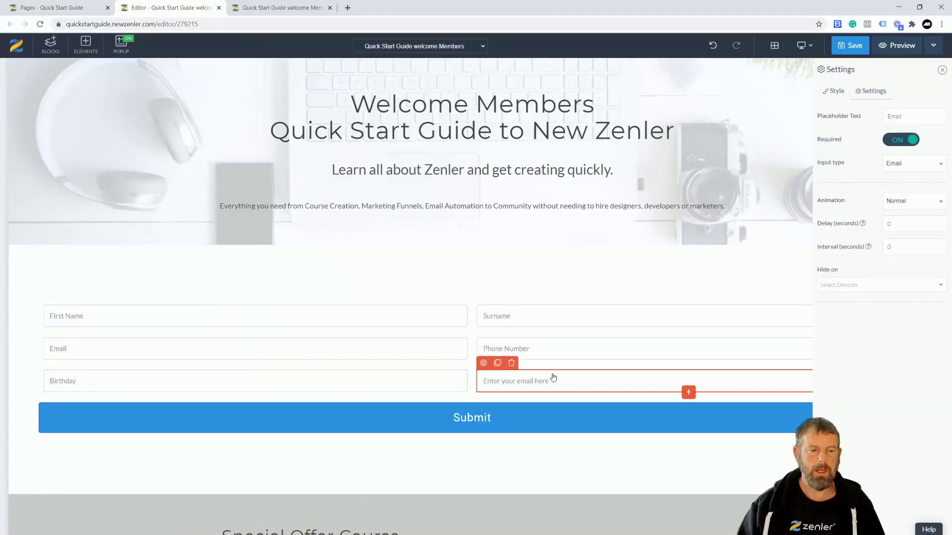
left_click(484, 364)
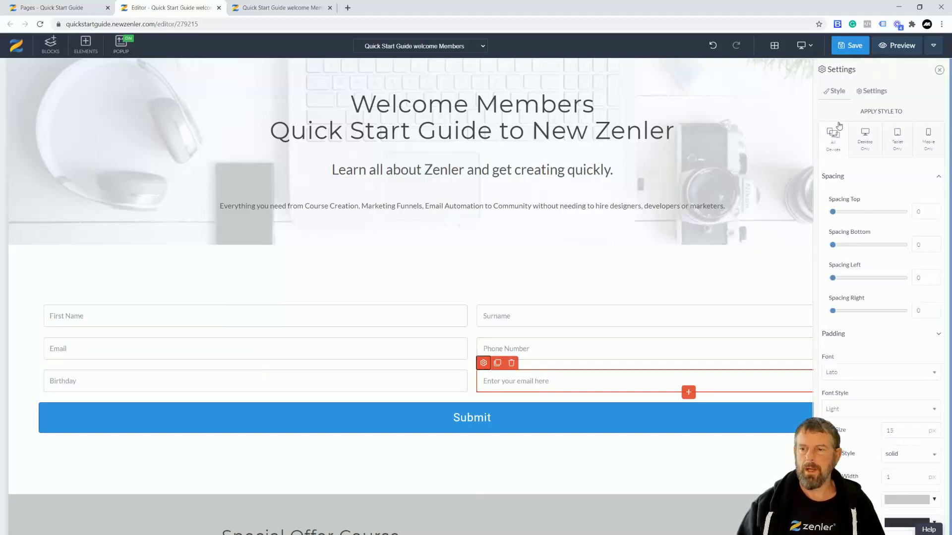
left_click(874, 92)
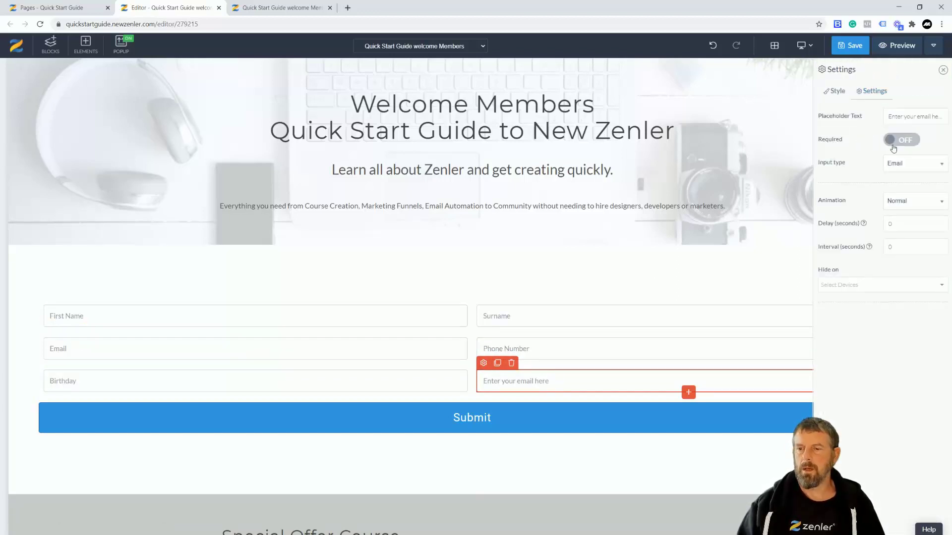
left_click(932, 165)
scroll(912, 233, "down", 3)
left_click(903, 273)
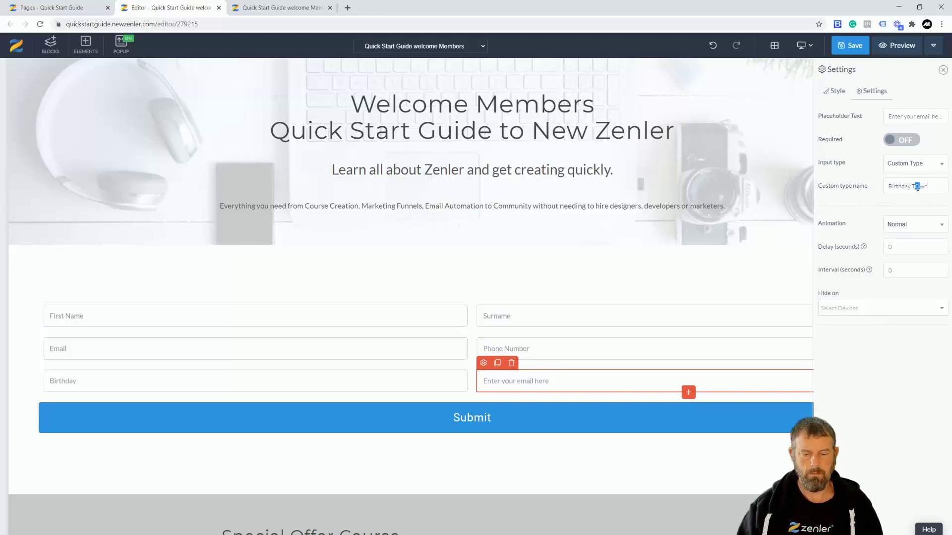
triple_click(889, 116)
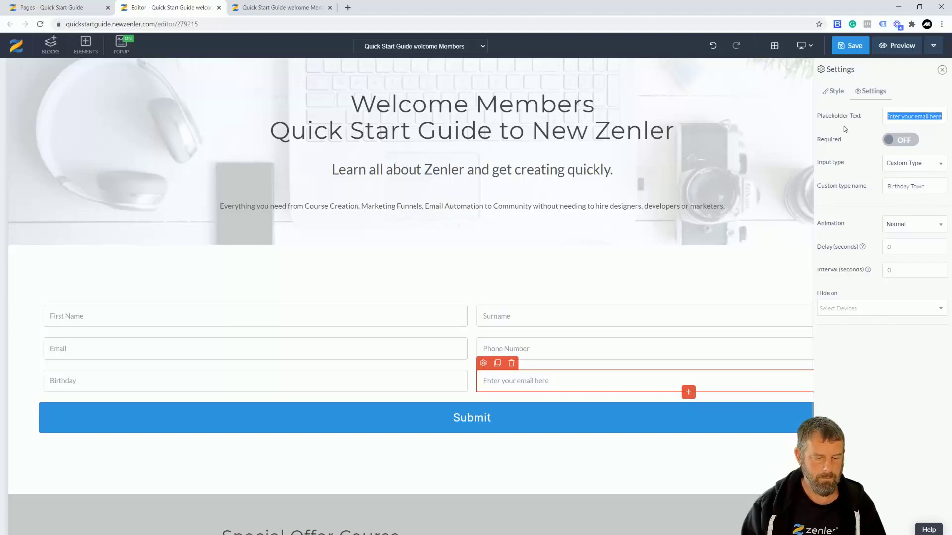
type("Bir")
key("BackSpace")
key("BackSpace")
key("BackSpace")
type("What town")
type(" did you g")
type("row up")
type(" in?")
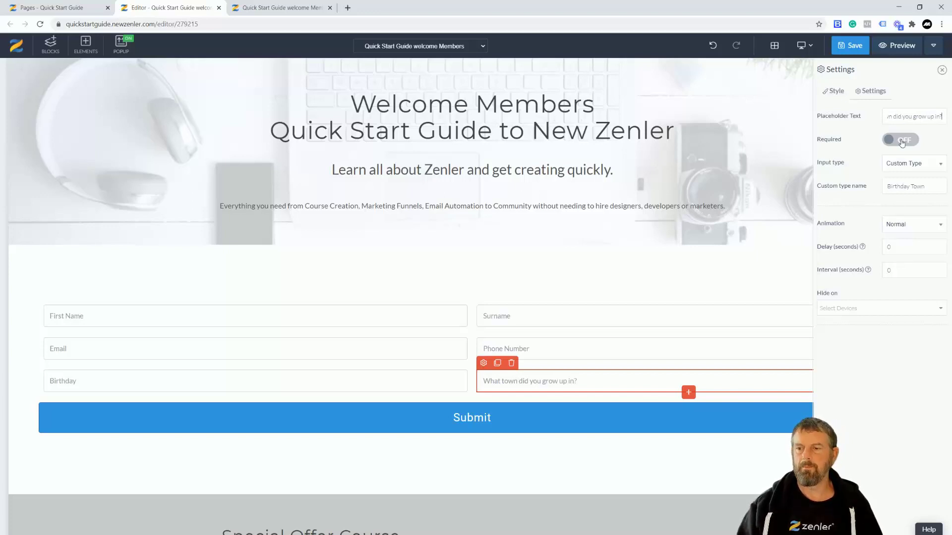
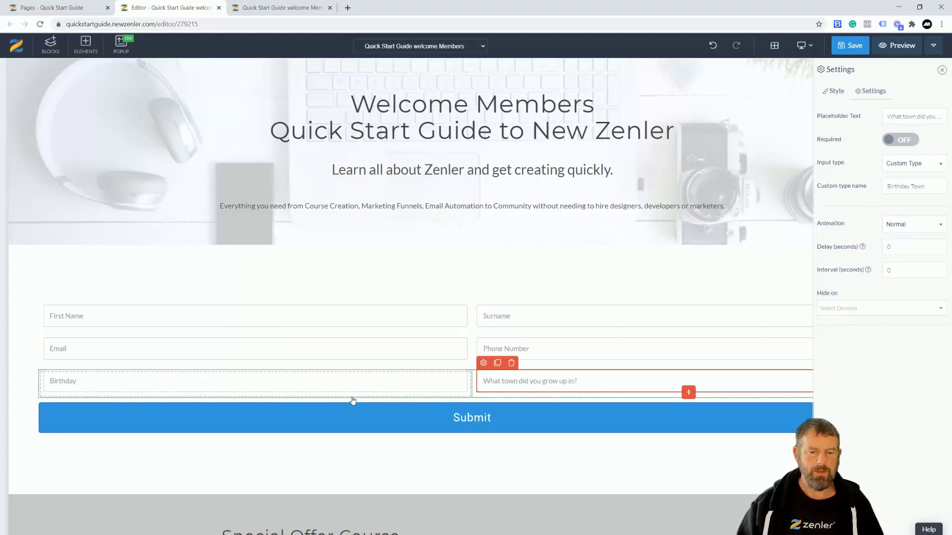
- Duplicate the Birthday/town row and delete the copied Birthday field, leaving an empty left slot
left_click(353, 401)
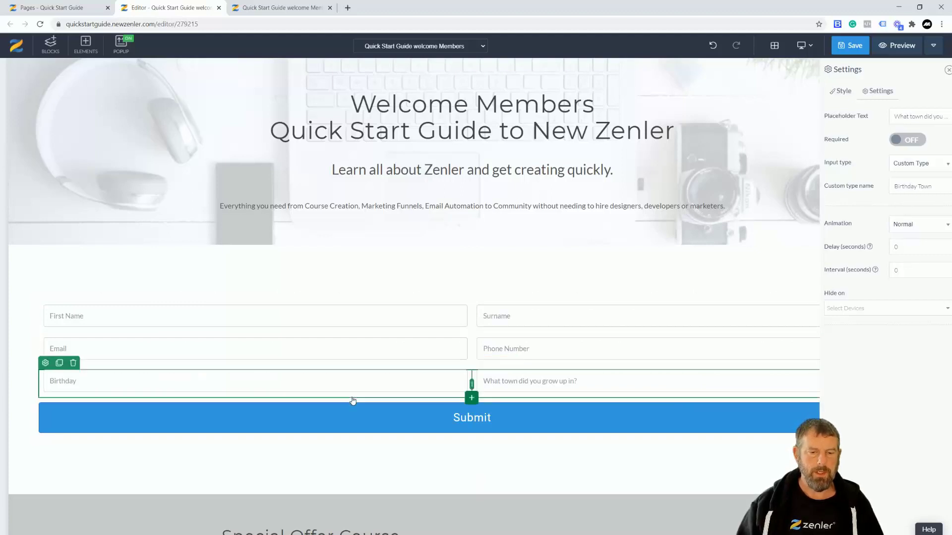
left_click(59, 363)
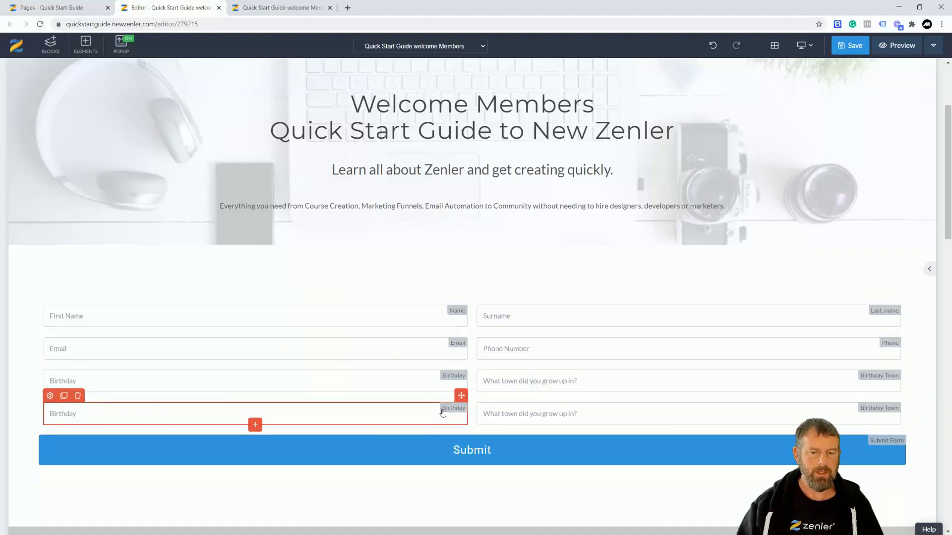
left_click(78, 397)
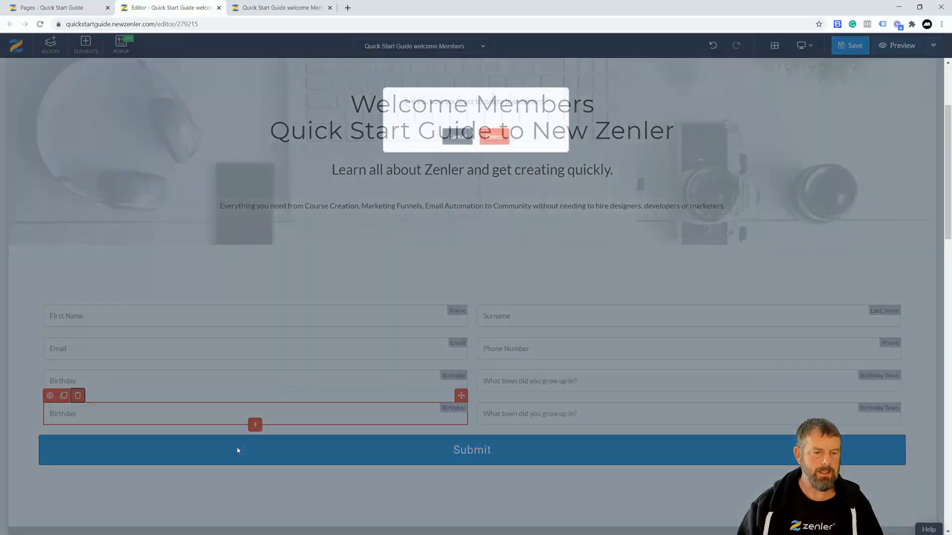
left_click(493, 148)
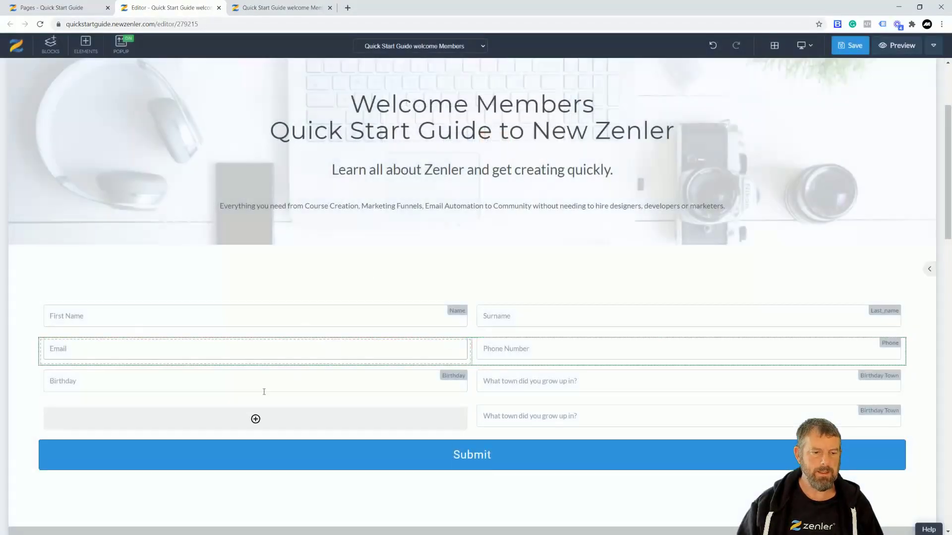
- Insert a Form checkbox element into the empty slot
left_click(258, 420)
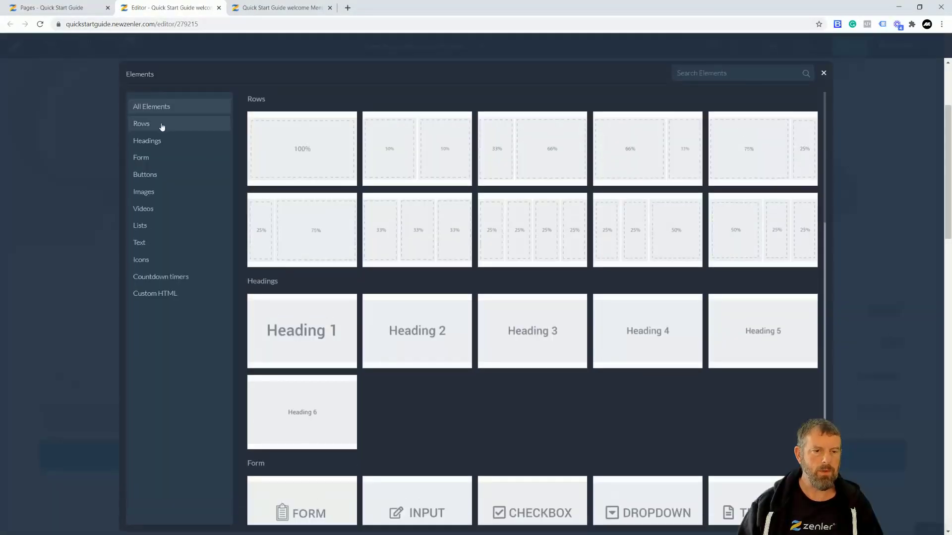
left_click(137, 158)
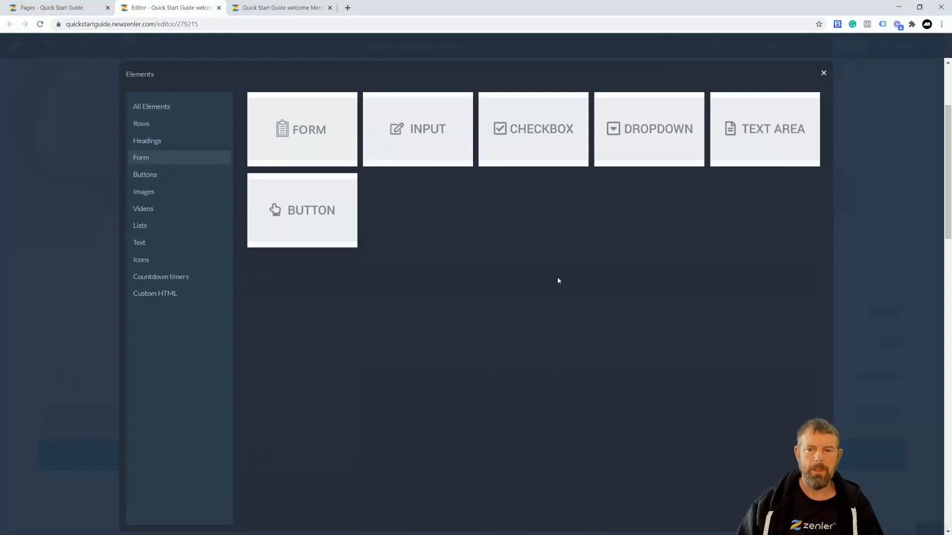
left_click(516, 147)
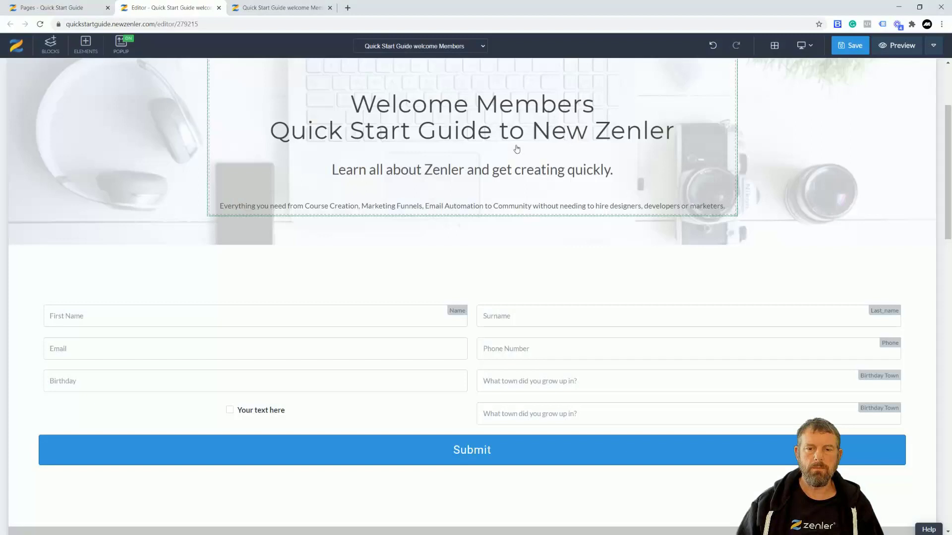
- Set the checkbox text to 'Are you over 18?' and its field name to 'over 18?'
left_click(263, 416)
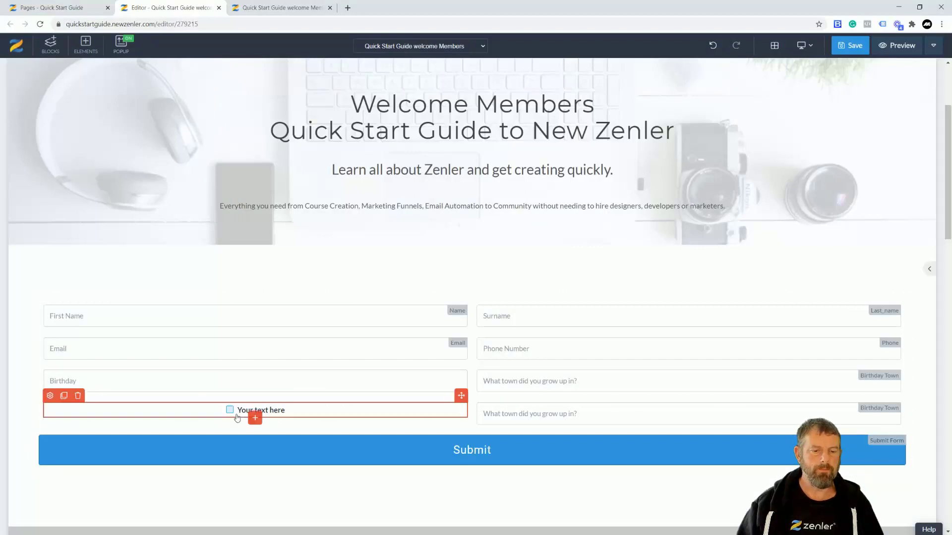
left_click(51, 397)
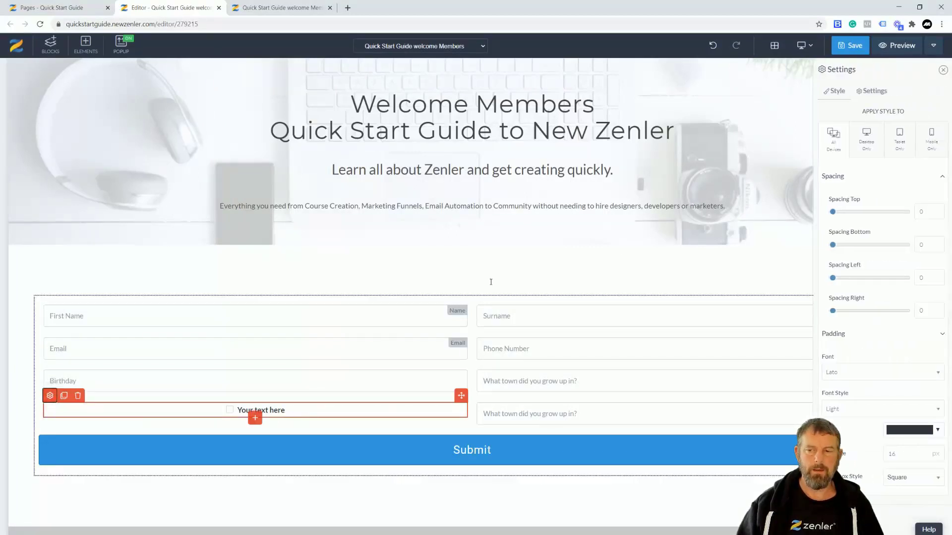
left_click(871, 93)
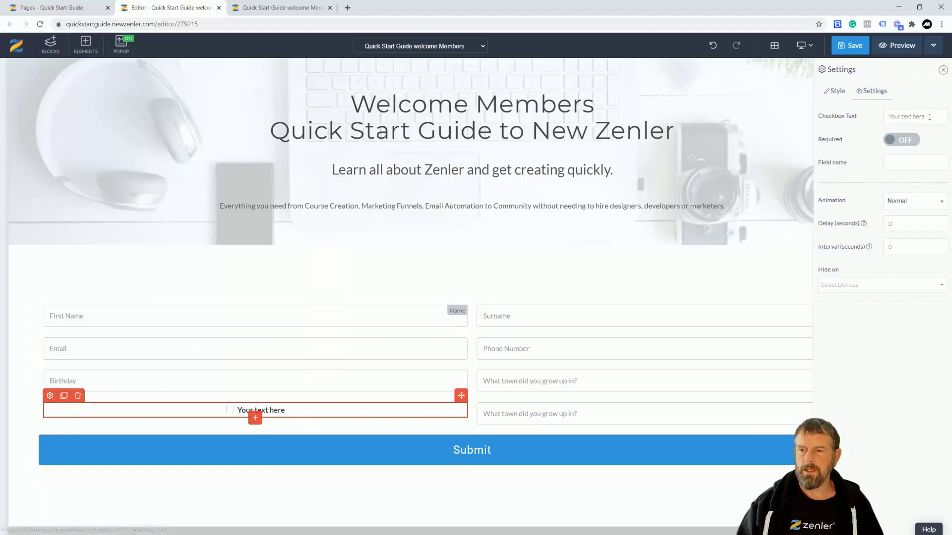
left_click_drag(902, 115, 891, 190)
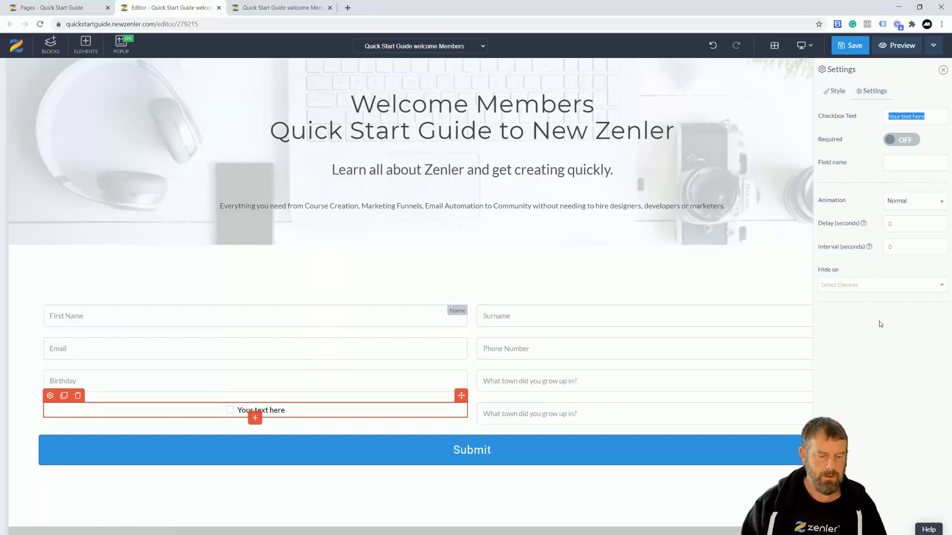
type("Are you o")
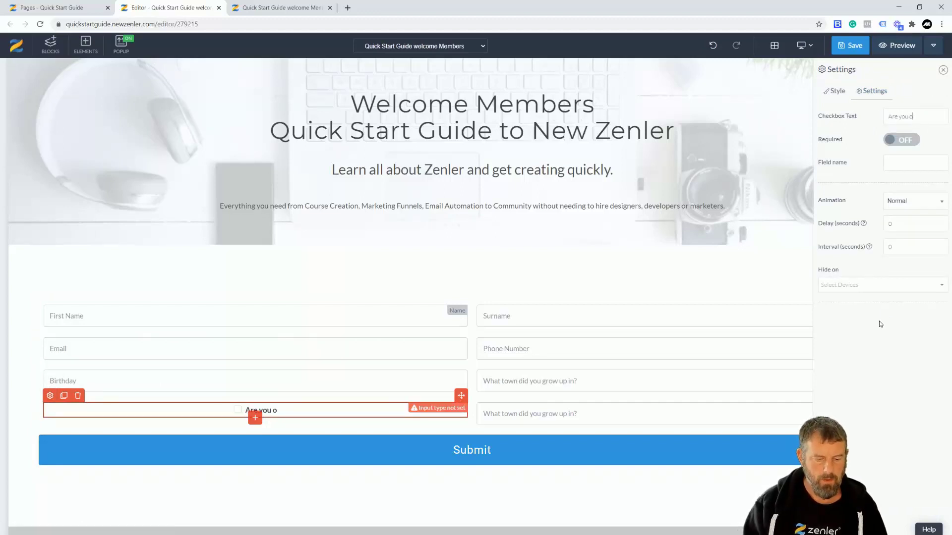
type("ver 18")
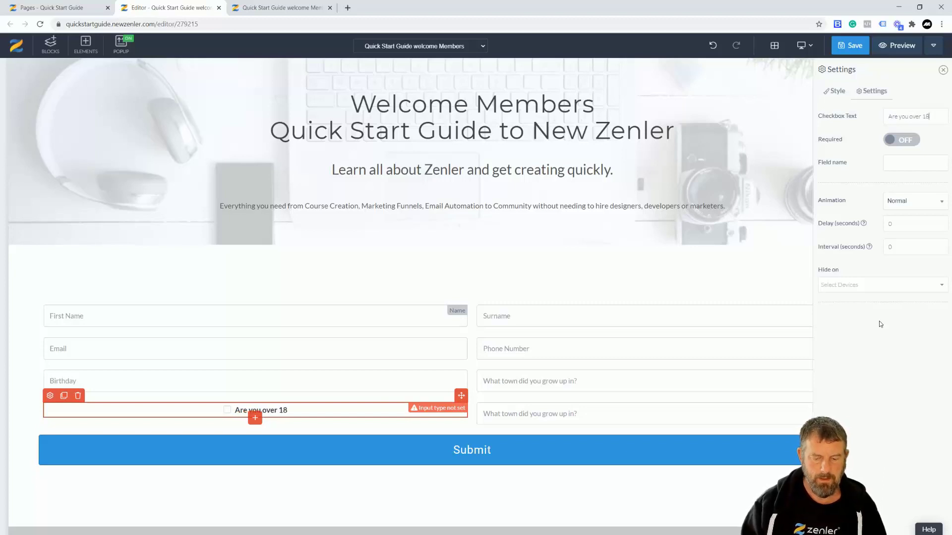
type("?")
left_click(937, 163)
type("over 18?")
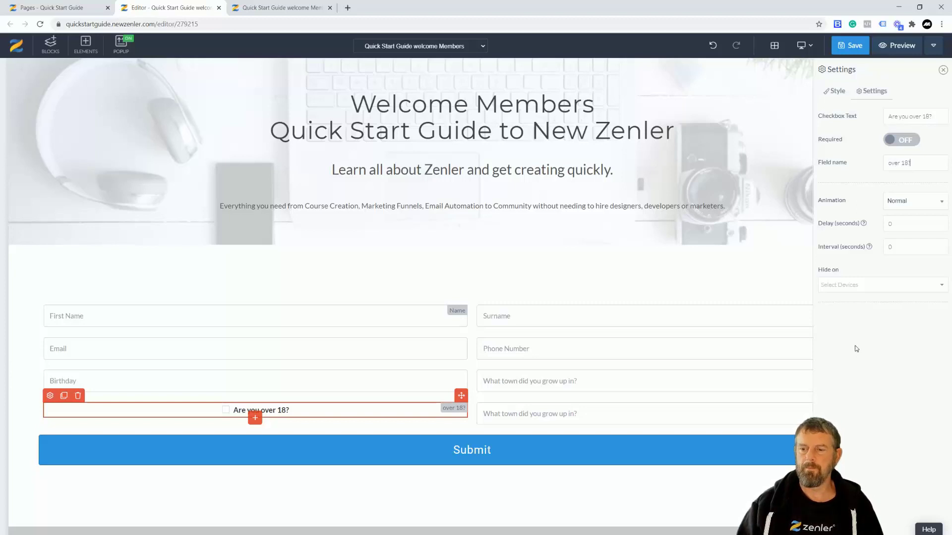
- Clone the 'Are you over 18?' checkbox and select the copy
left_click(64, 397)
left_click(257, 433)
left_click(50, 415)
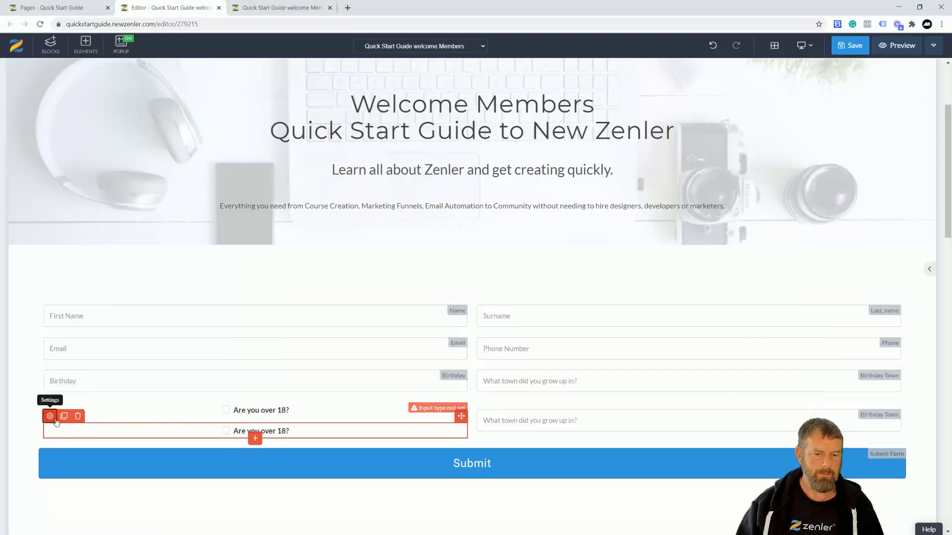
- Change the copied checkbox's label to 'Are you Male?' and its field name to 'MAle?'
left_click(871, 91)
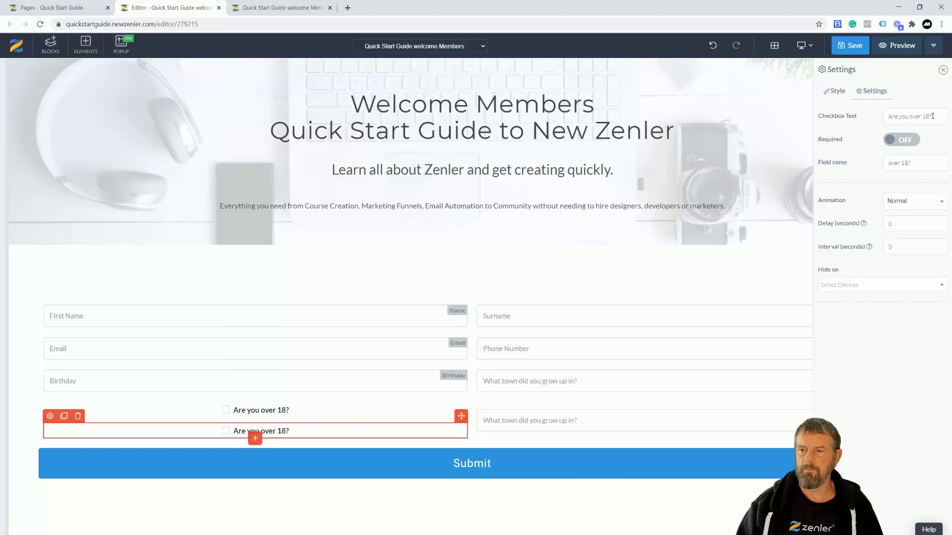
left_click_drag(935, 117, 918, 117)
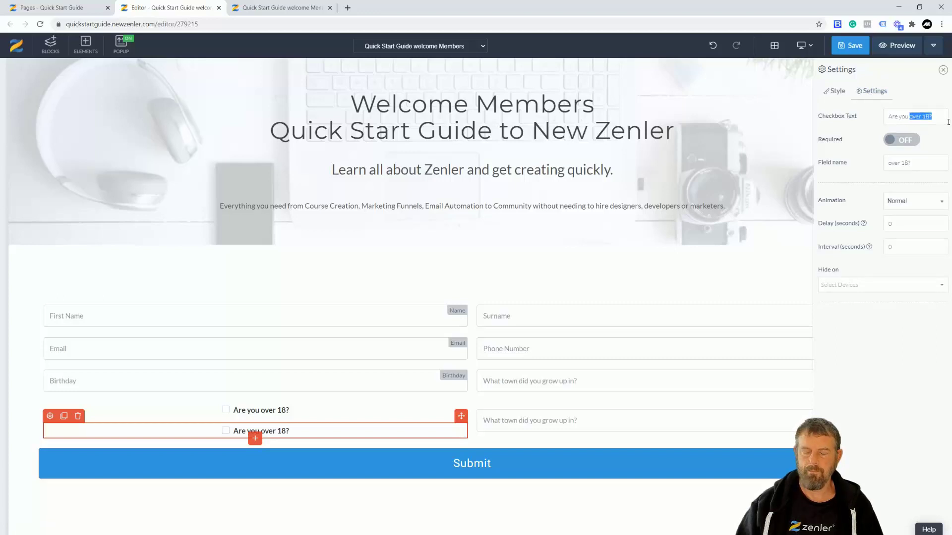
type("Mai")
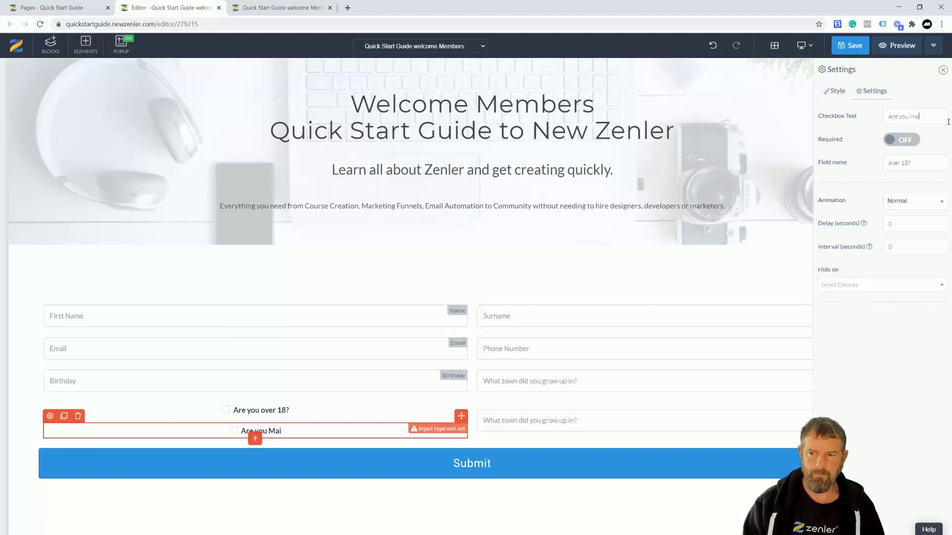
key("BackSpace")
type("le")
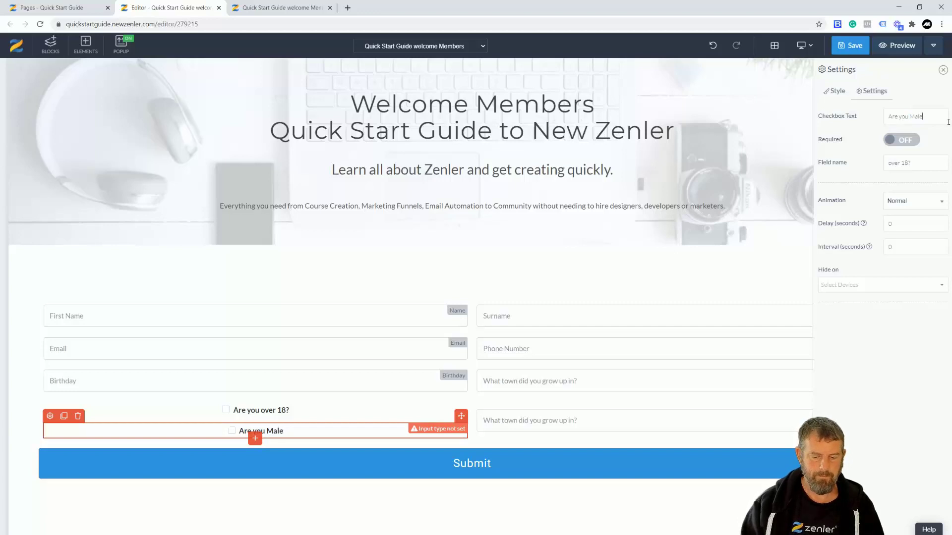
type("?")
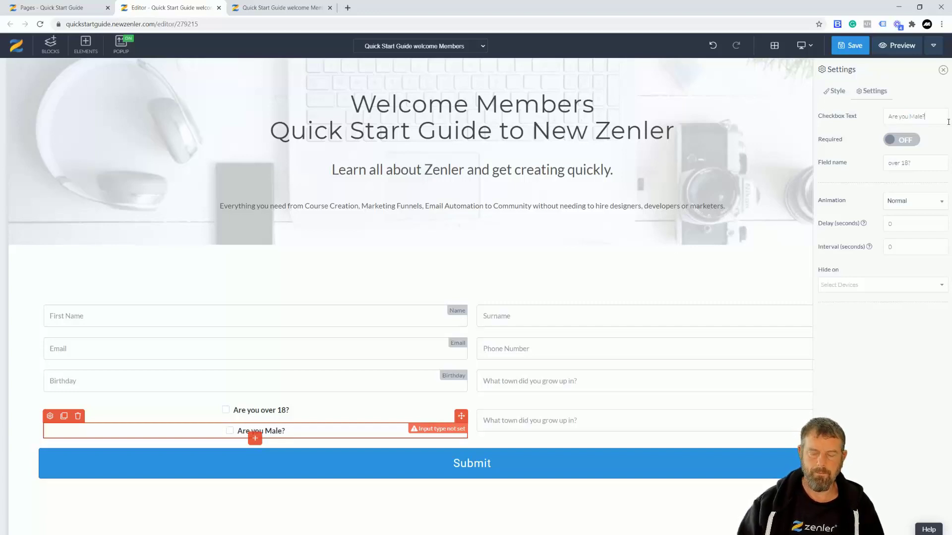
type(" (Ch")
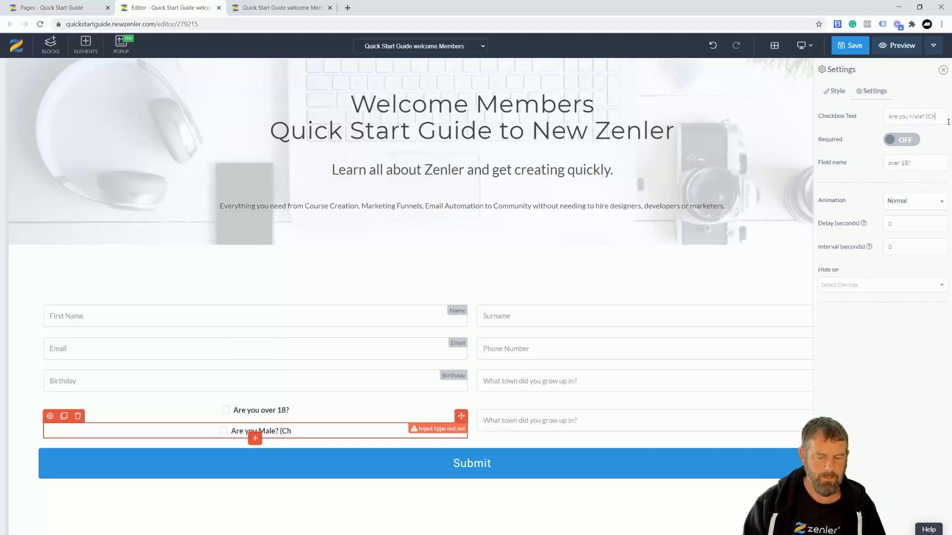
key("BackSpace")
key("BackSpace")
key("BackSpace")
key("BackSpace")
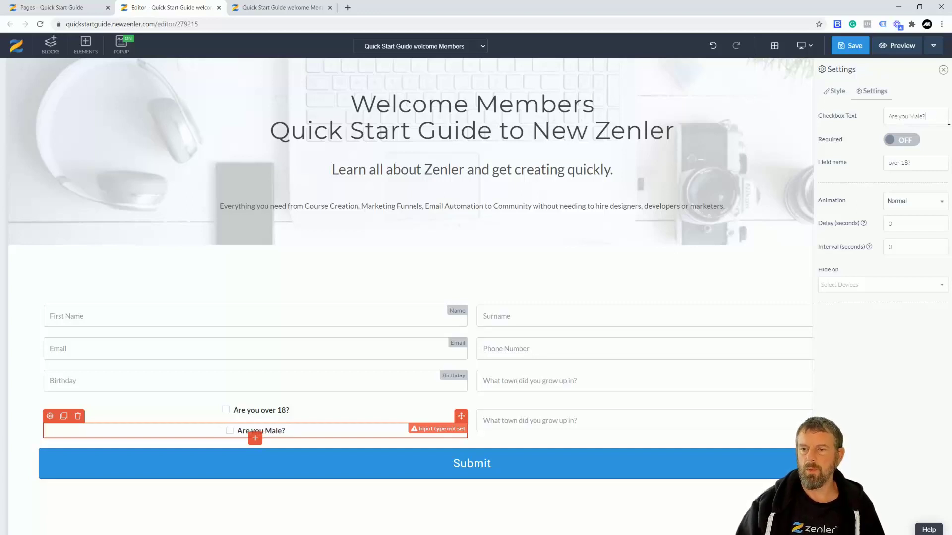
left_click_drag(914, 163, 866, 163)
type("MAle?")
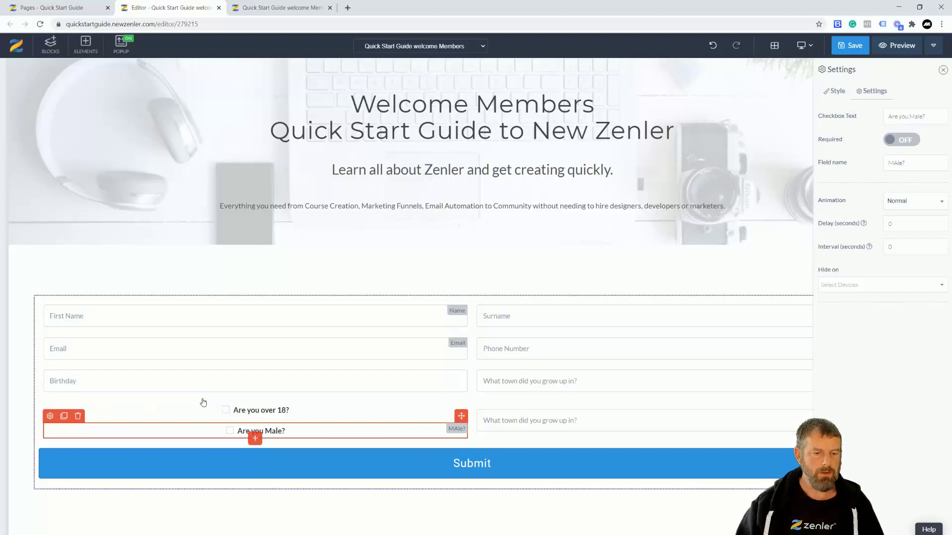
- Add a text paragraph reading 'Check for yes' and move it above the checkboxes
left_click(254, 438)
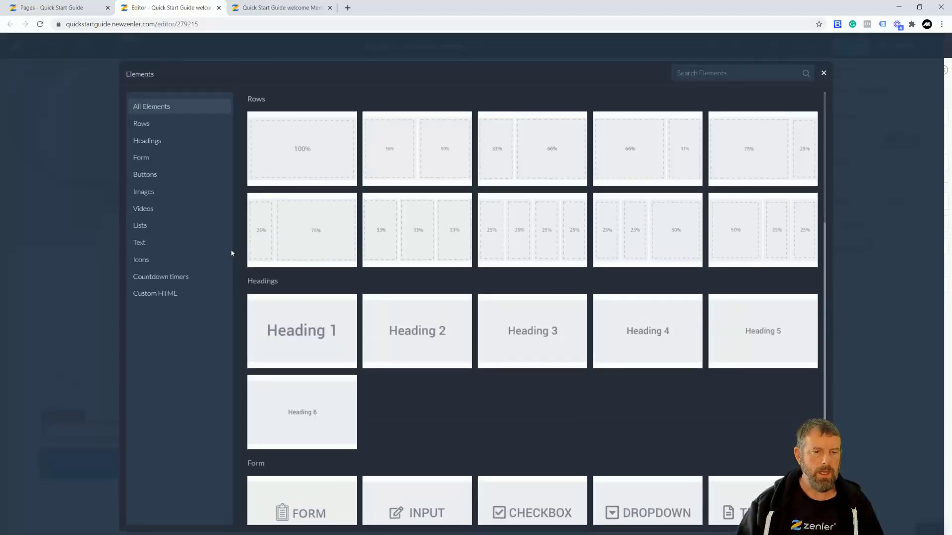
left_click(152, 244)
left_click(309, 133)
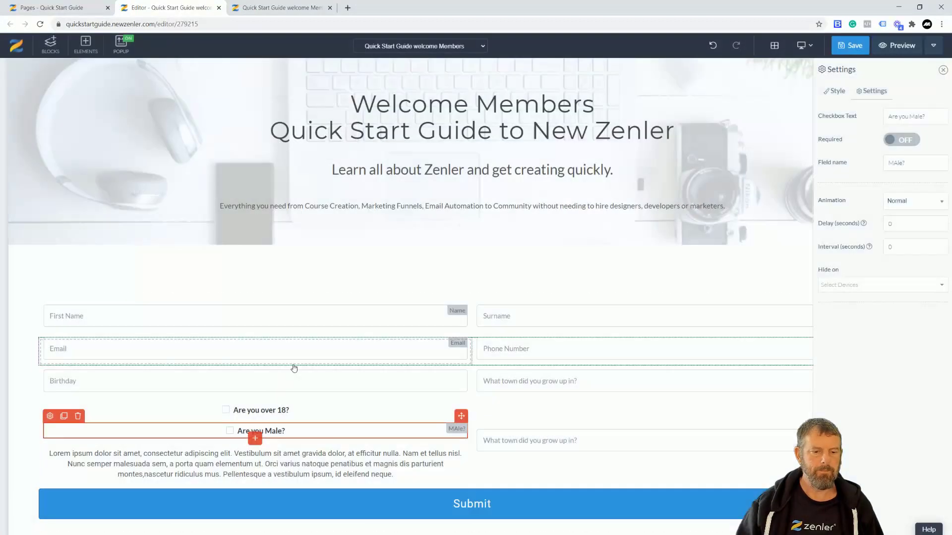
left_click(219, 470)
left_click_drag(402, 477, 48, 453)
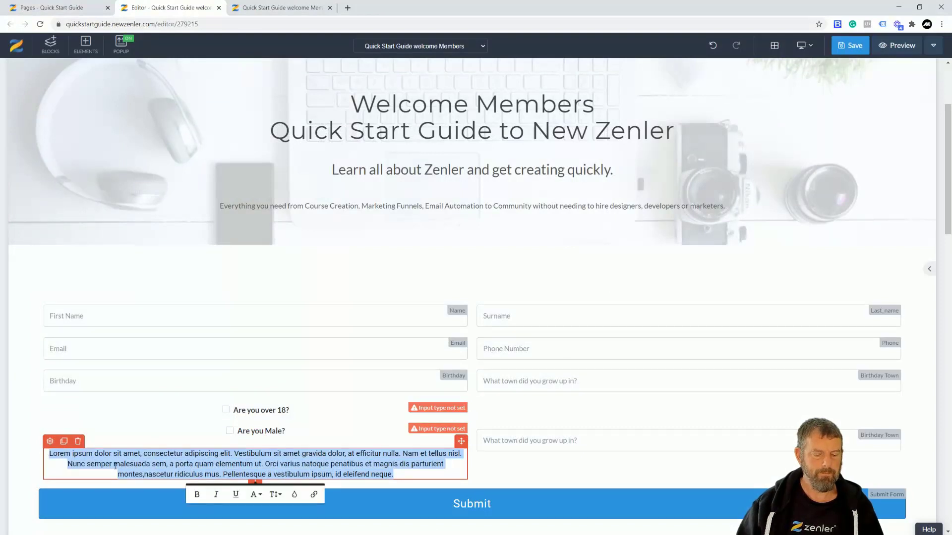
type("Check")
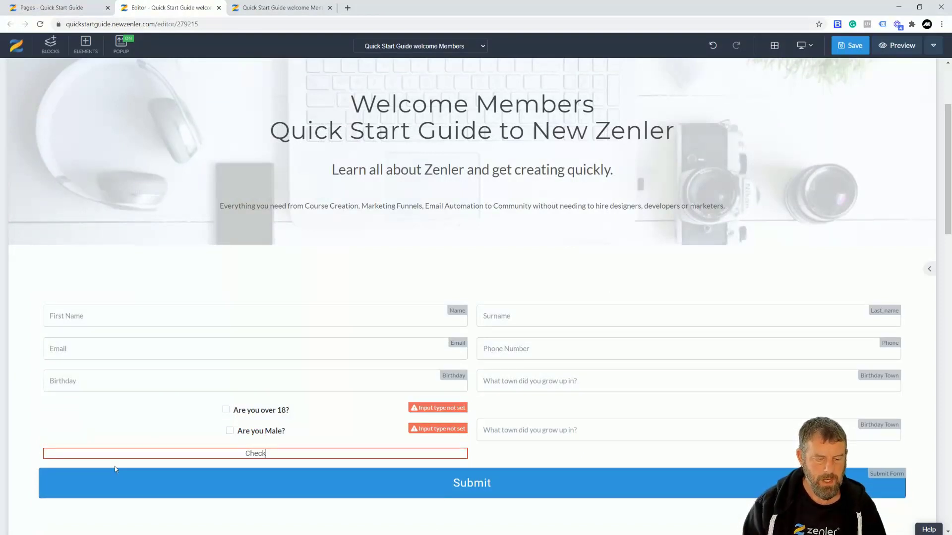
type(" for yes")
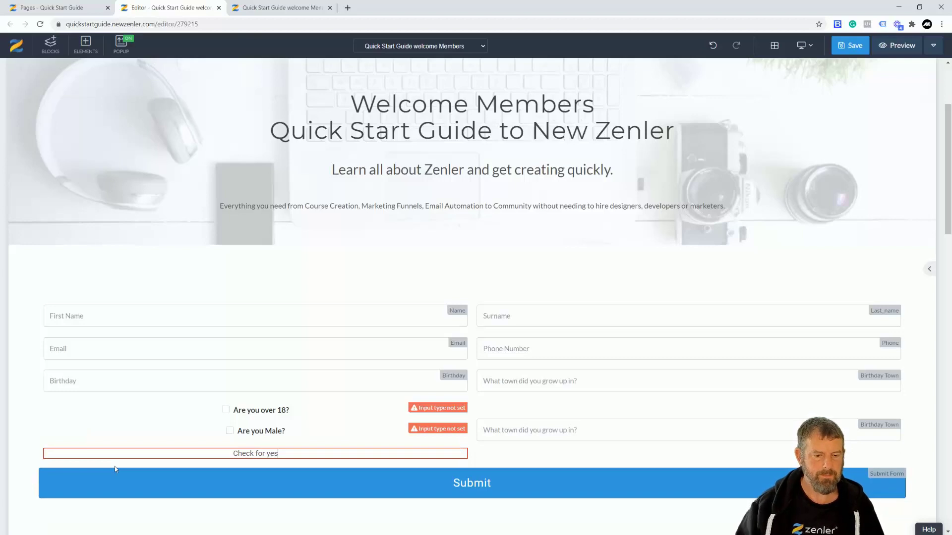
left_click_drag(461, 441, 346, 440)
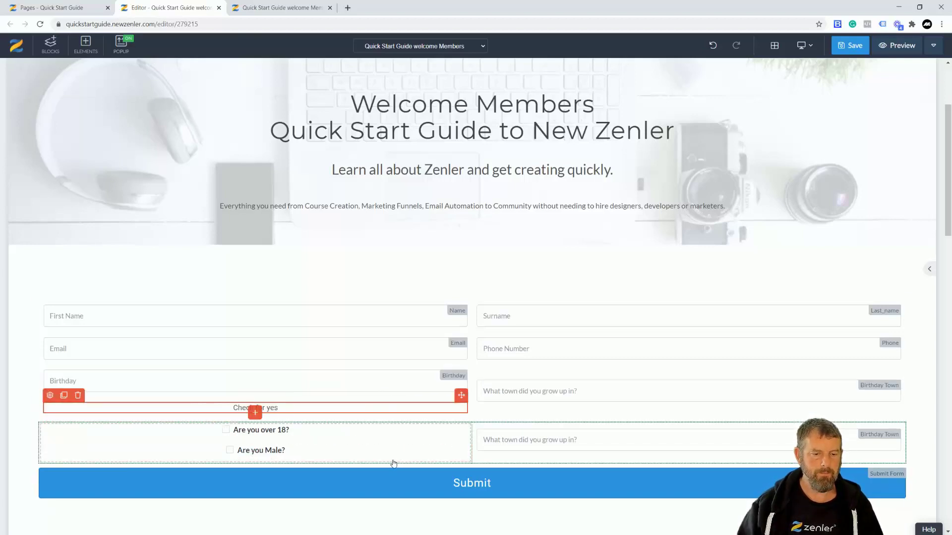
- Raise the 'Check for yes' text's font size to 25 px
left_click(49, 395)
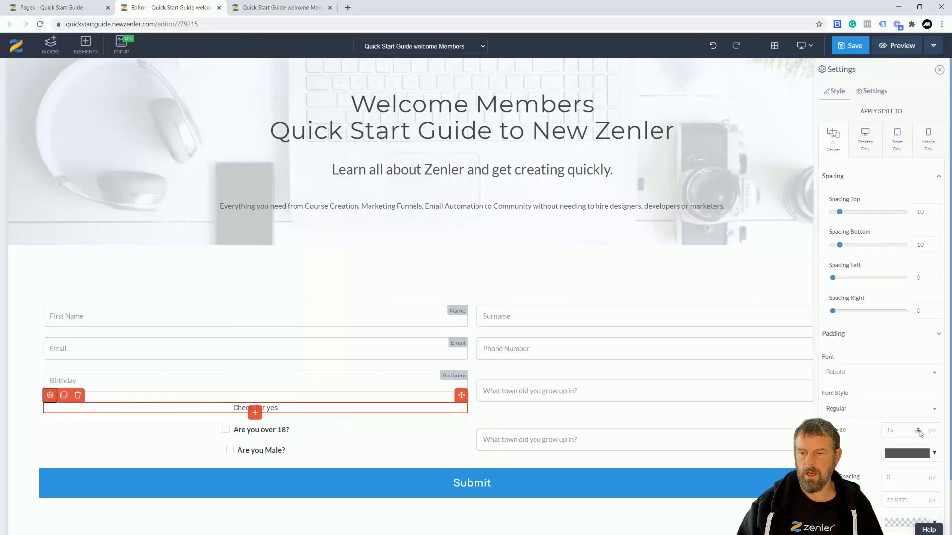
left_click(918, 430)
left_click(919, 430)
left_click(919, 430)
left_click(918, 430)
left_click(919, 430)
left_click(918, 430)
left_click(918, 430)
left_click(919, 429)
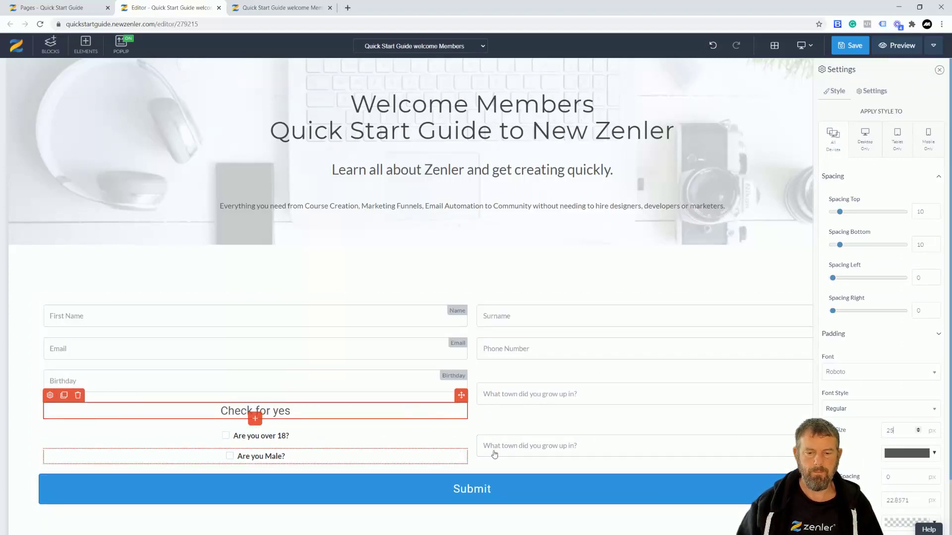
left_click(512, 453)
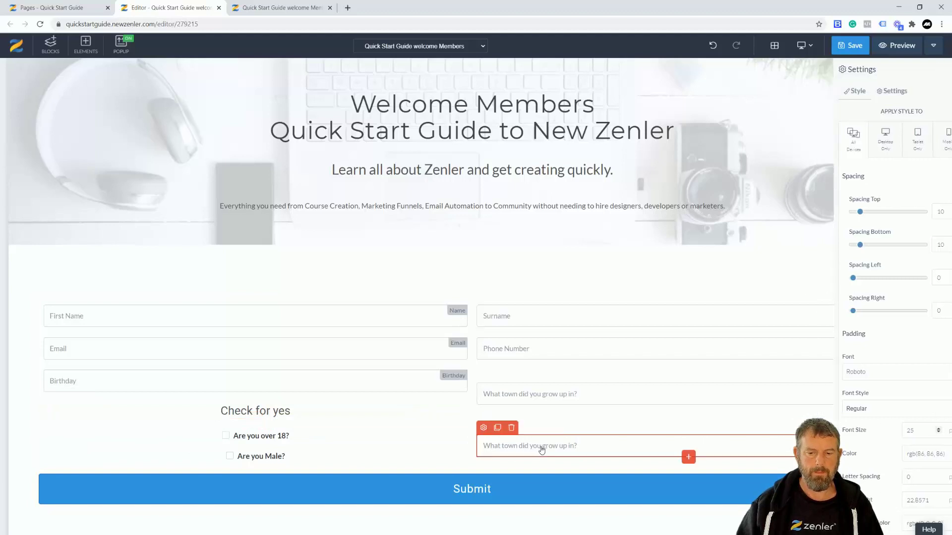
- Delete the duplicate What town field and give the Submit button the Outline Button style
left_click(511, 427)
left_click(494, 146)
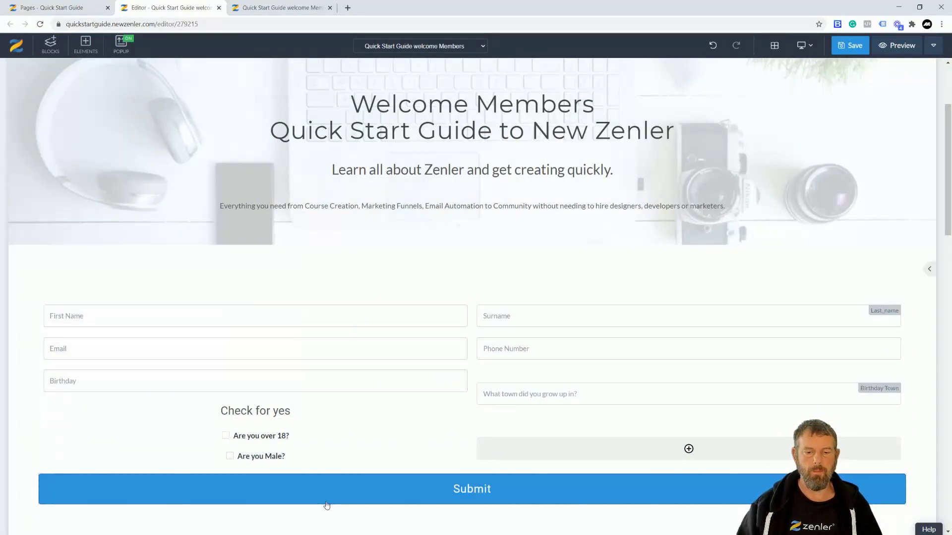
mouse_move(298, 480)
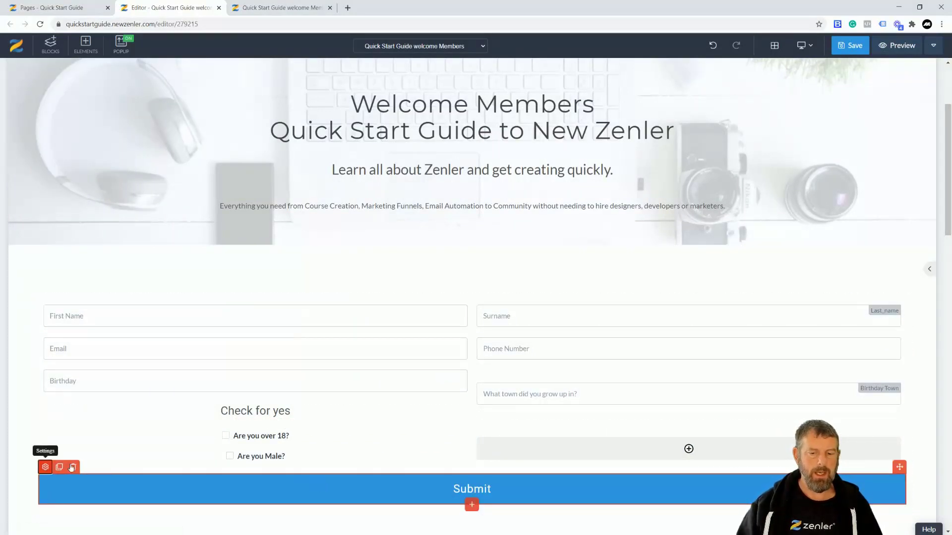
left_click(45, 467)
left_click(912, 91)
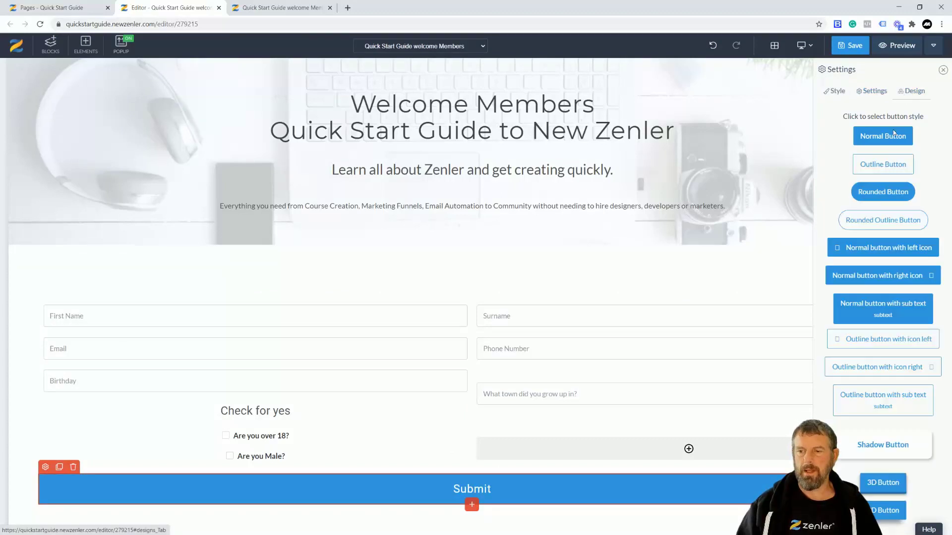
left_click(875, 165)
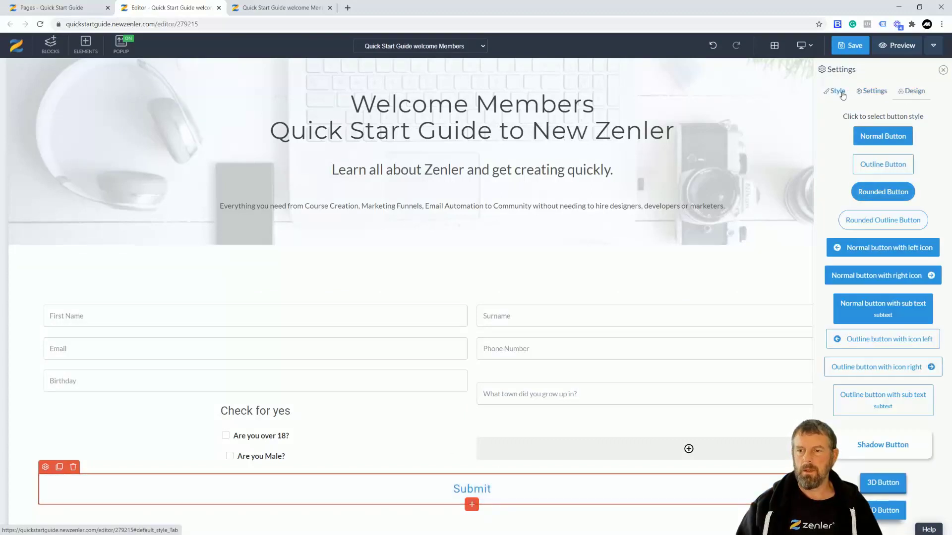
- Set the Submit button to Normal width and Left alignment
mouse_move(272, 491)
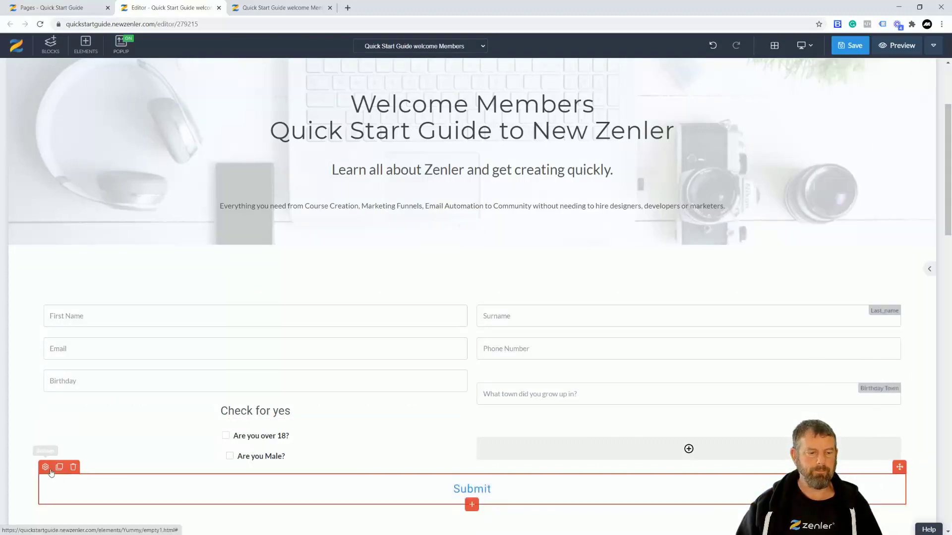
left_click(535, 502)
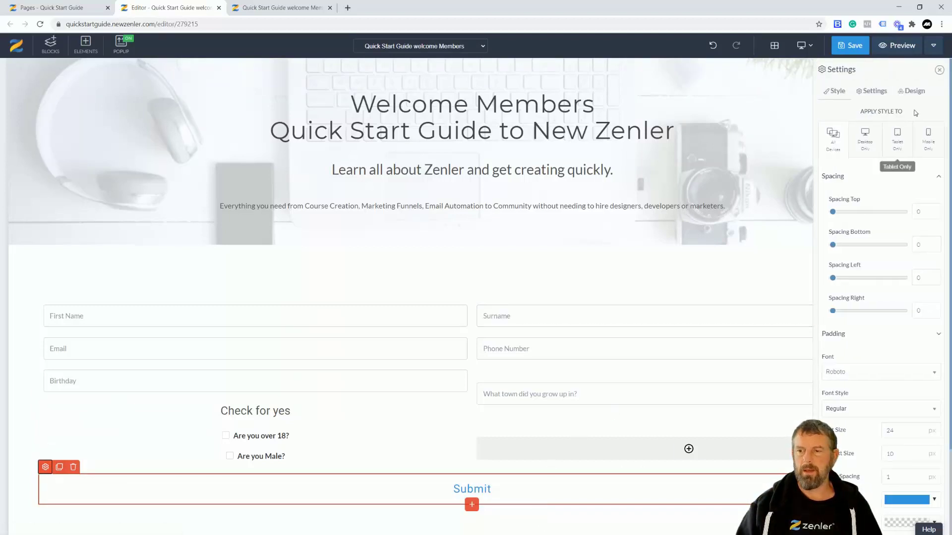
scroll(858, 401, "down", 4)
left_click(906, 527)
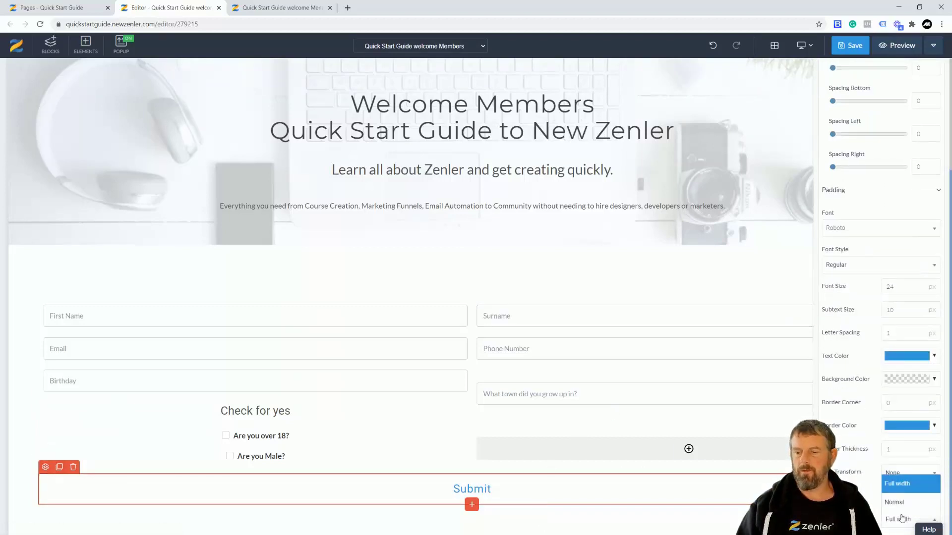
left_click(908, 502)
left_click(906, 497)
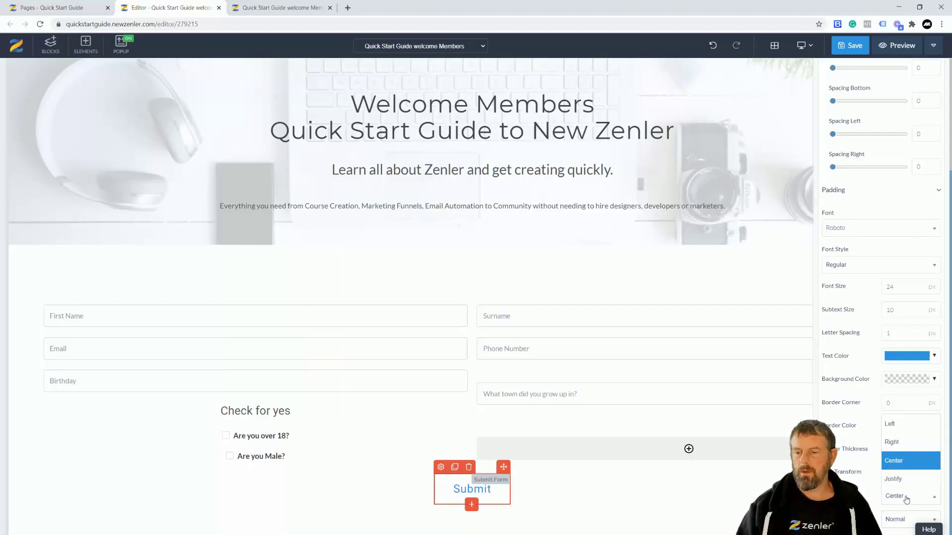
left_click(890, 425)
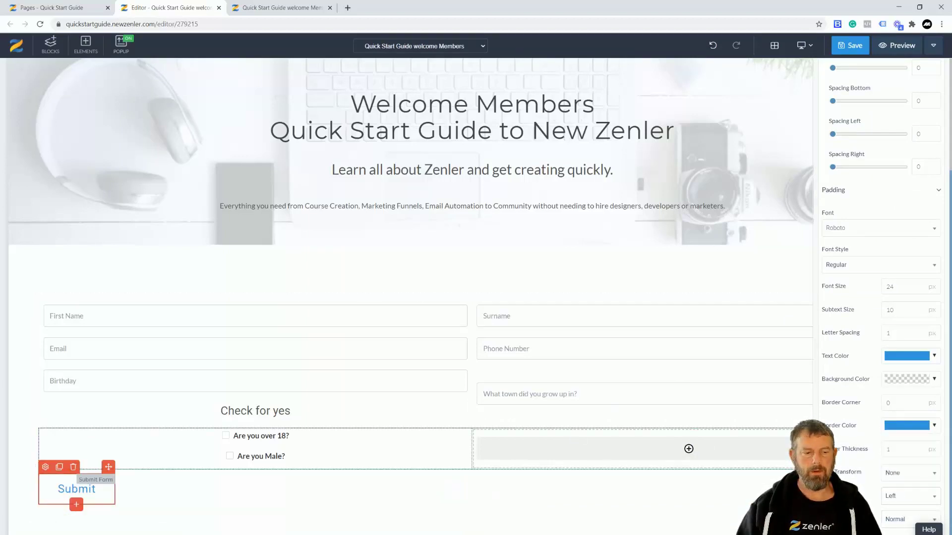
- Set the Submit button's padding to 8 top, 8 bottom, 80 left and 80 right
left_click(940, 192)
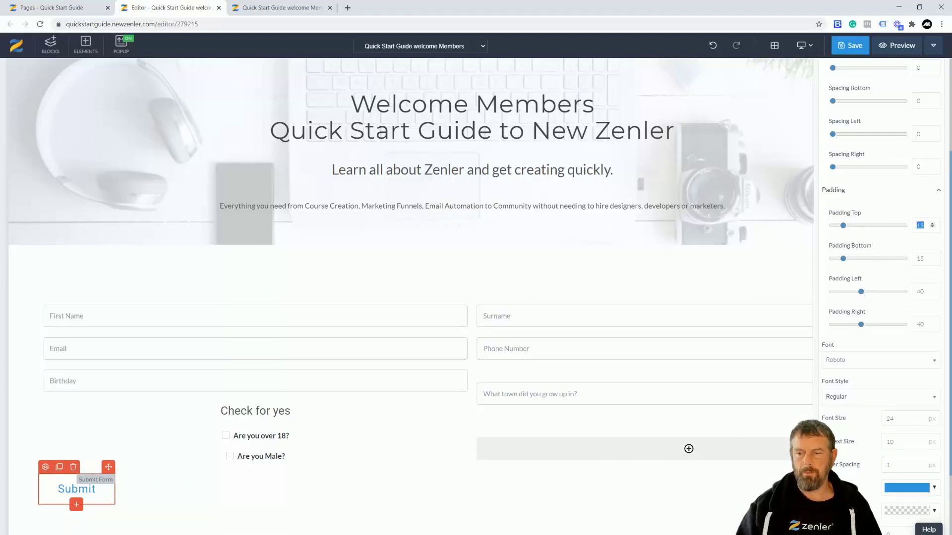
type("8")
key("Tab")
type("8")
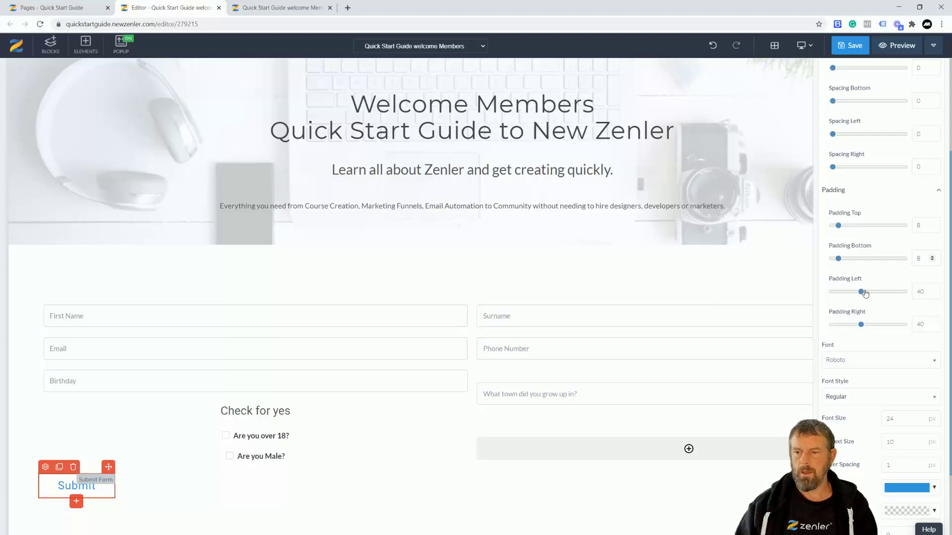
left_click_drag(864, 293, 909, 294)
type("80")
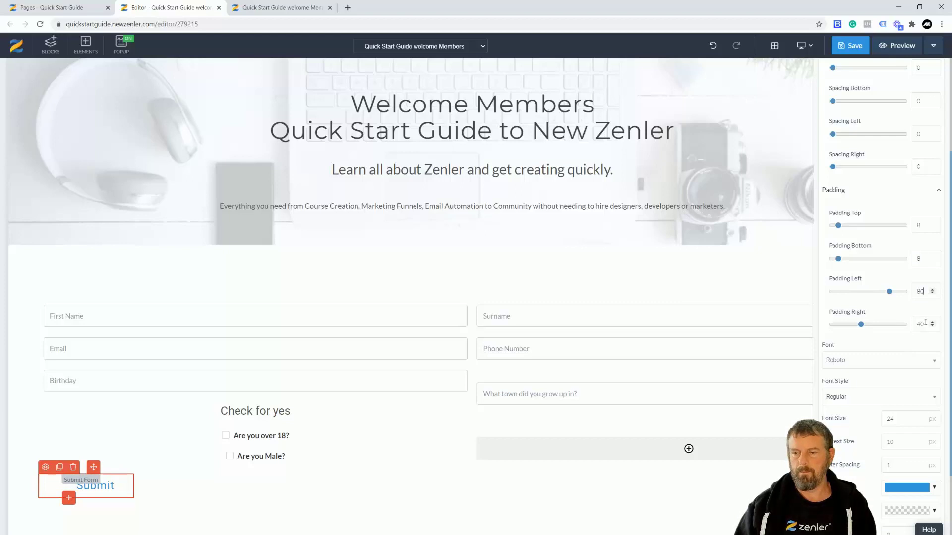
left_click_drag(926, 322, 910, 325)
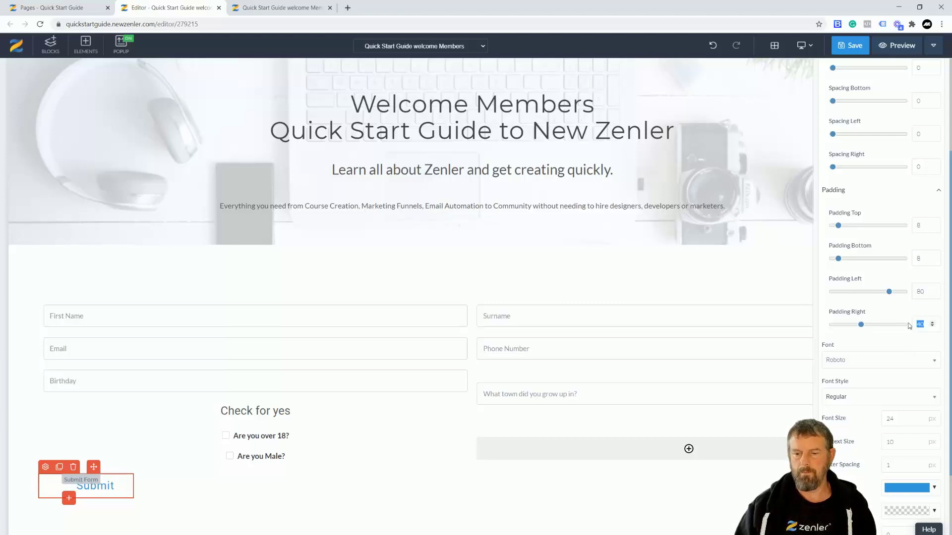
type("80")
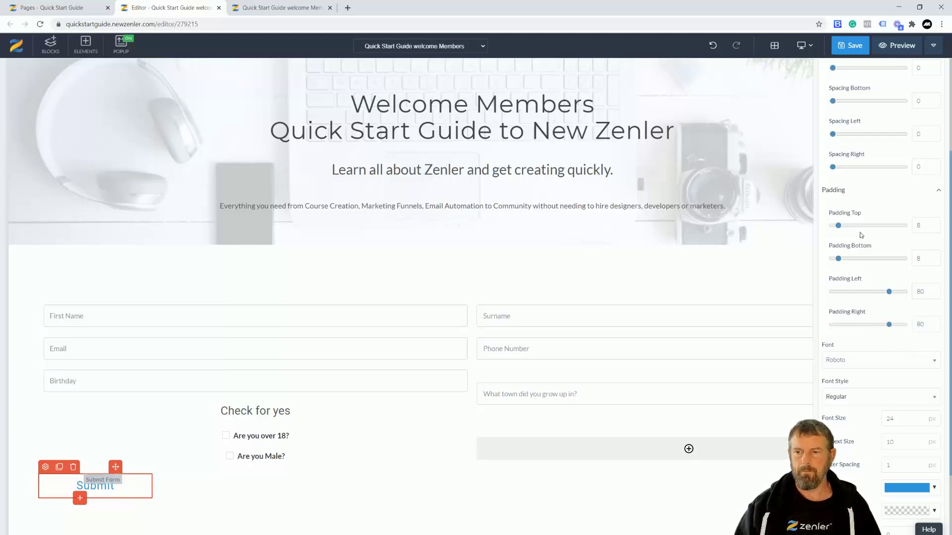
scroll(875, 117, "up", 3)
- Check the Submit button's after-submit options without changing them, then save the page
left_click(875, 93)
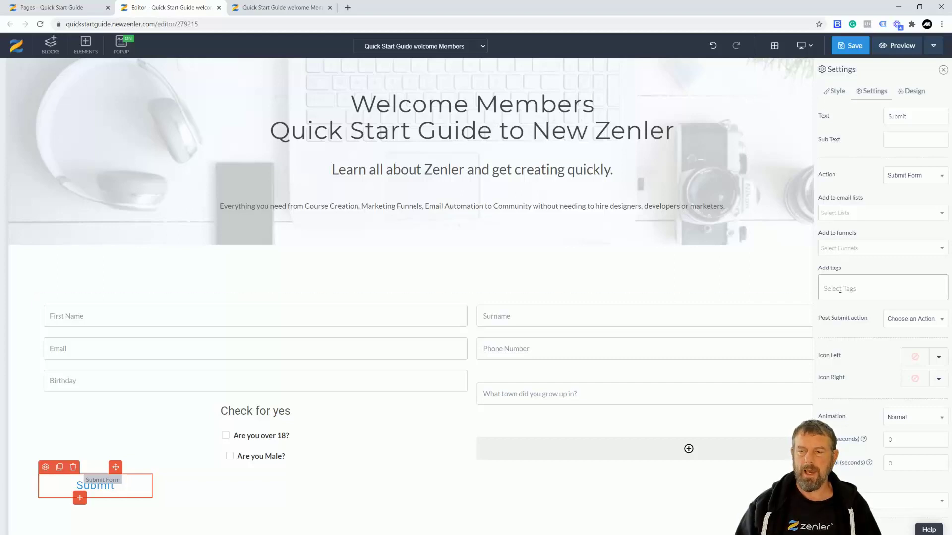
left_click(939, 321)
left_click(847, 330)
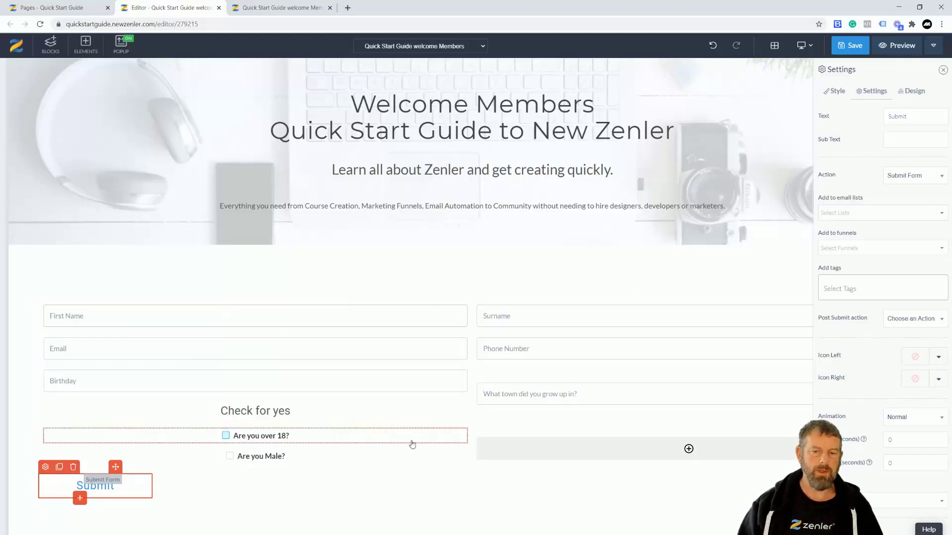
left_click(229, 297)
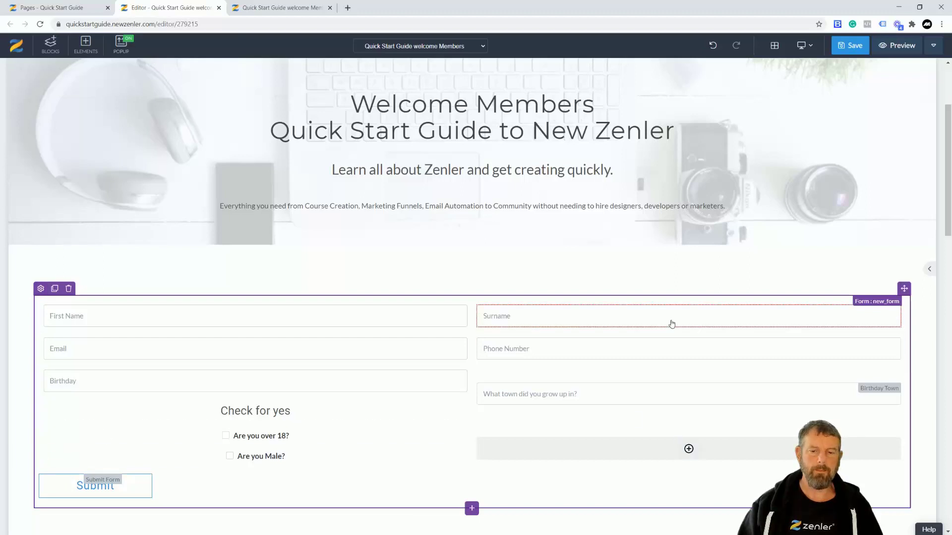
left_click(854, 46)
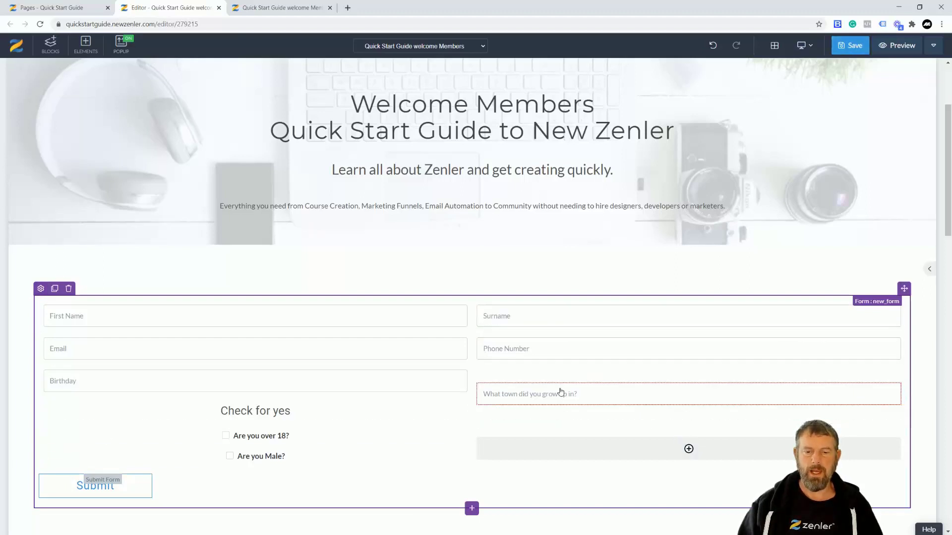
- On the live members page, enter the test contact's first name, surname, email and phone number
key("ctrl+Tab")
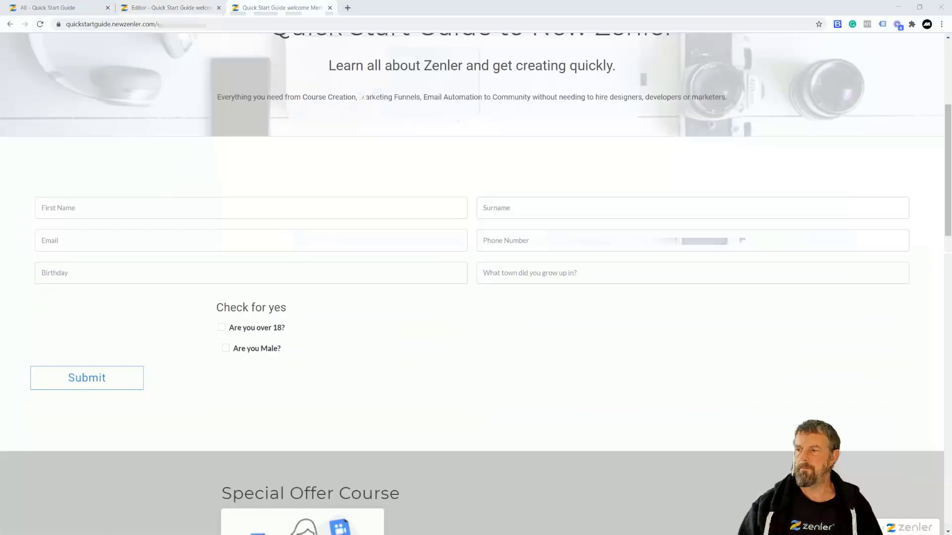
left_click(134, 211)
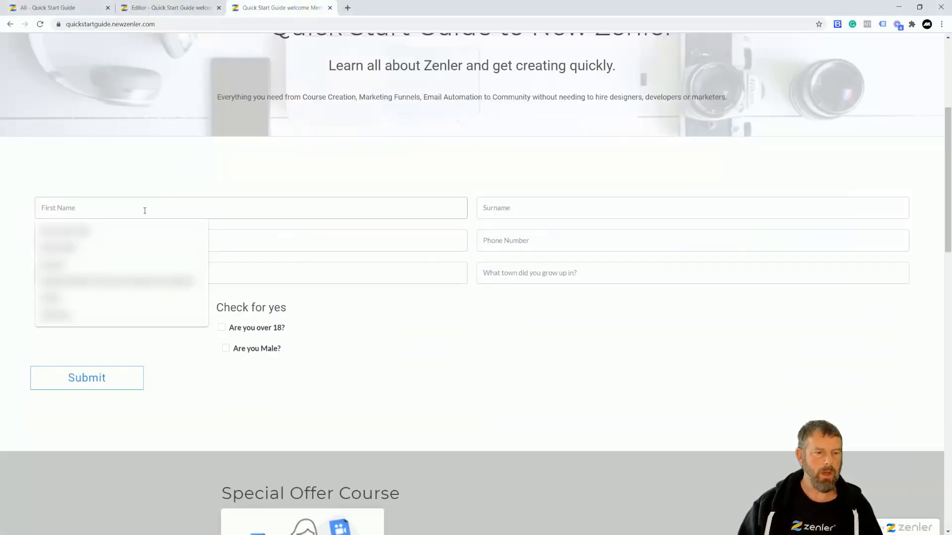
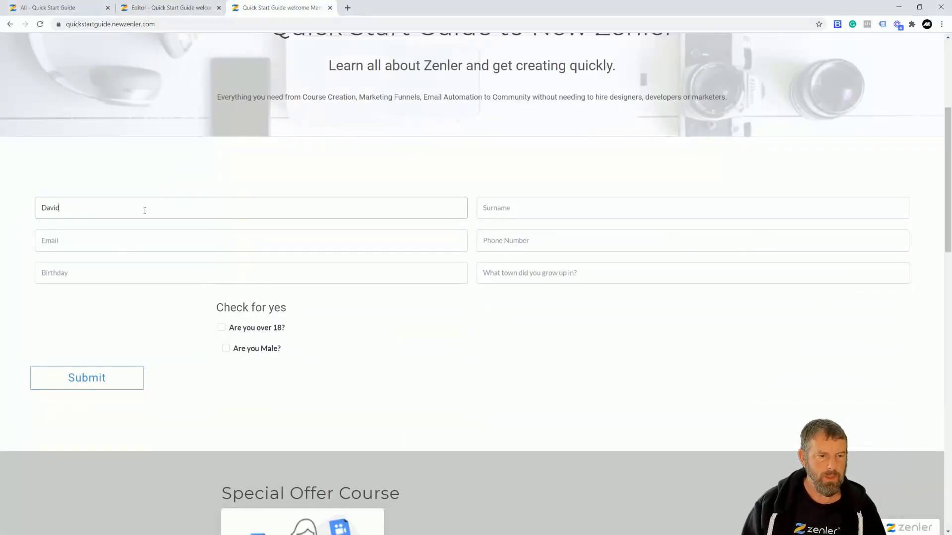
left_click(491, 209)
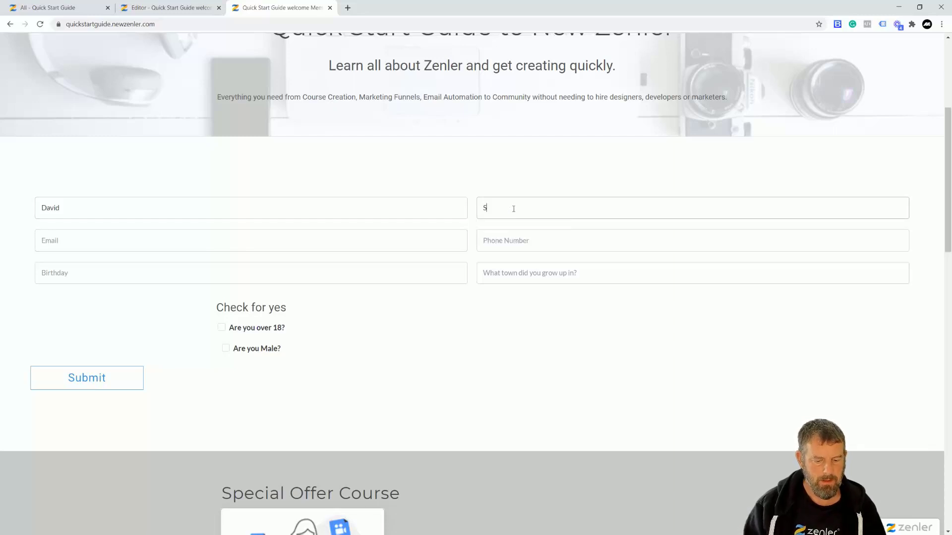
left_click(95, 241)
left_click(74, 263)
left_click(519, 240)
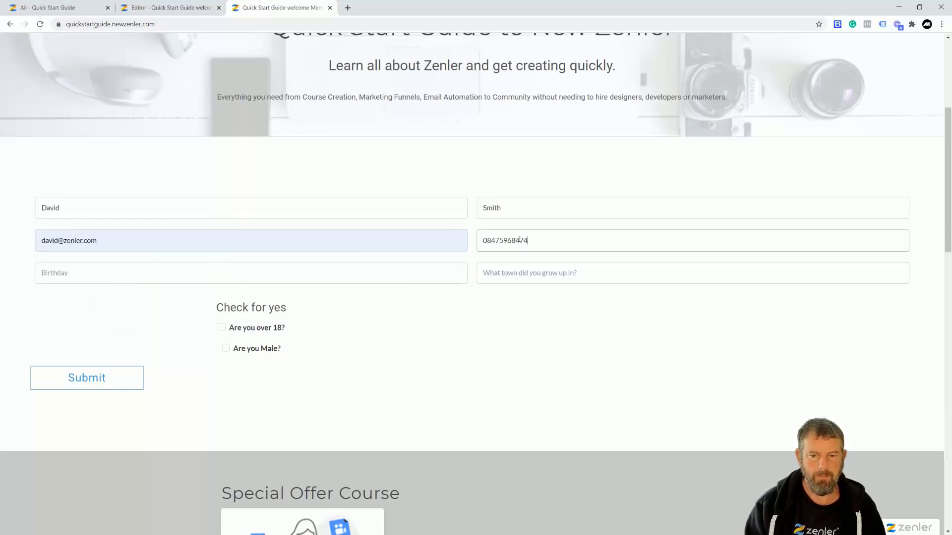
- Fill in the birthday field and tick both the over-18 and male checkboxes
left_click(85, 273)
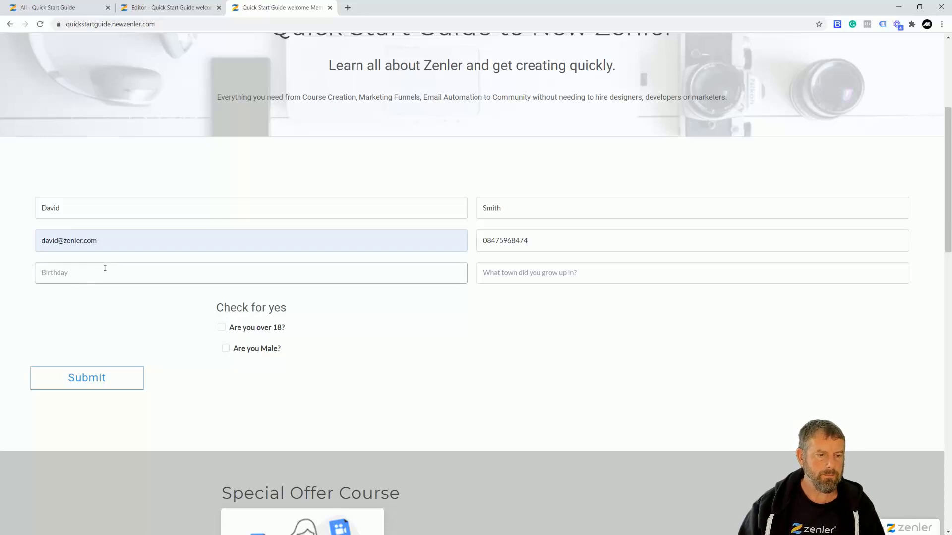
type("St Ives")
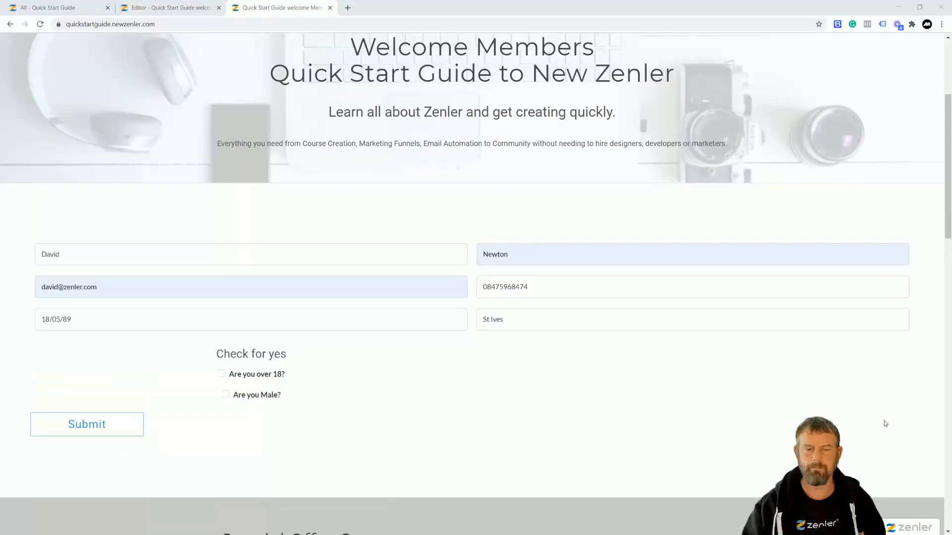
left_click(221, 374)
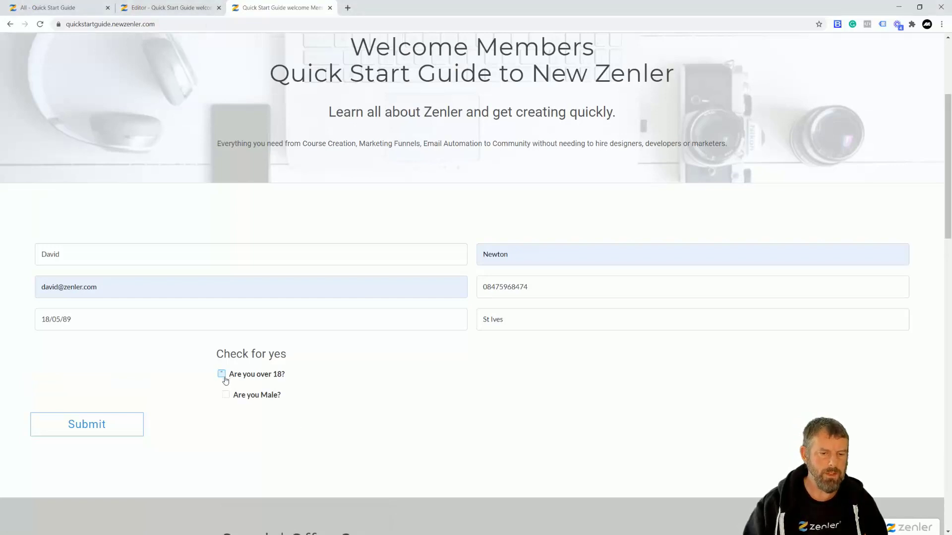
left_click(226, 394)
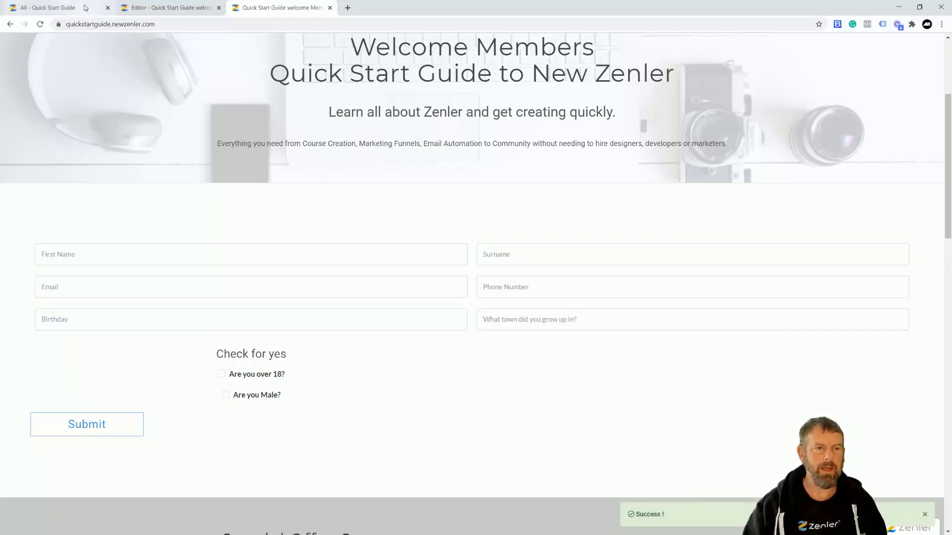
left_click(157, 10)
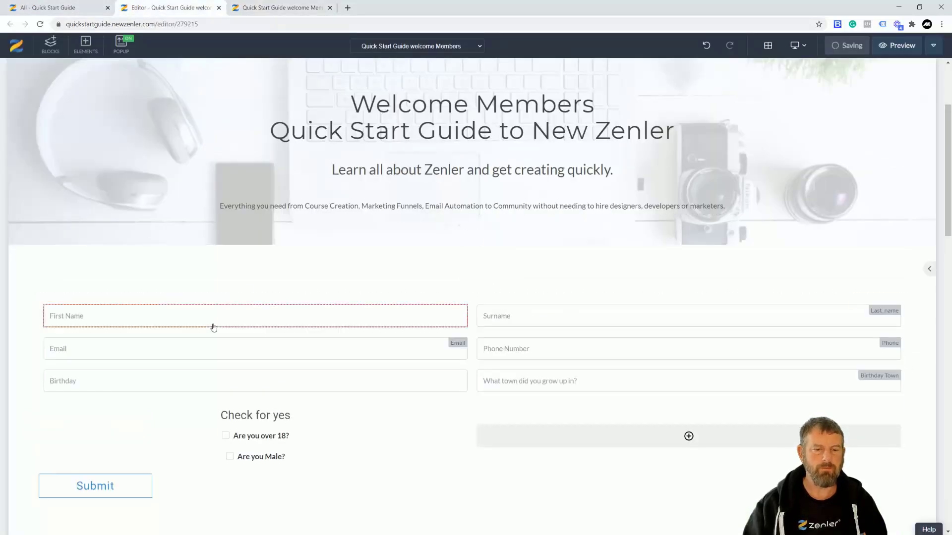
- Inspect the Submit button's Design and Post Submit action options, leave them unset, then go to admin People
left_click(45, 467)
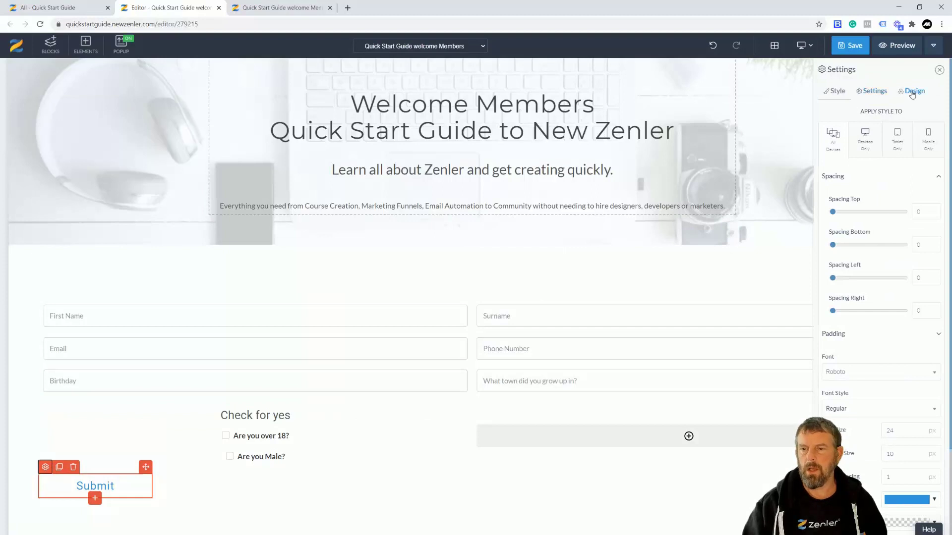
left_click(912, 92)
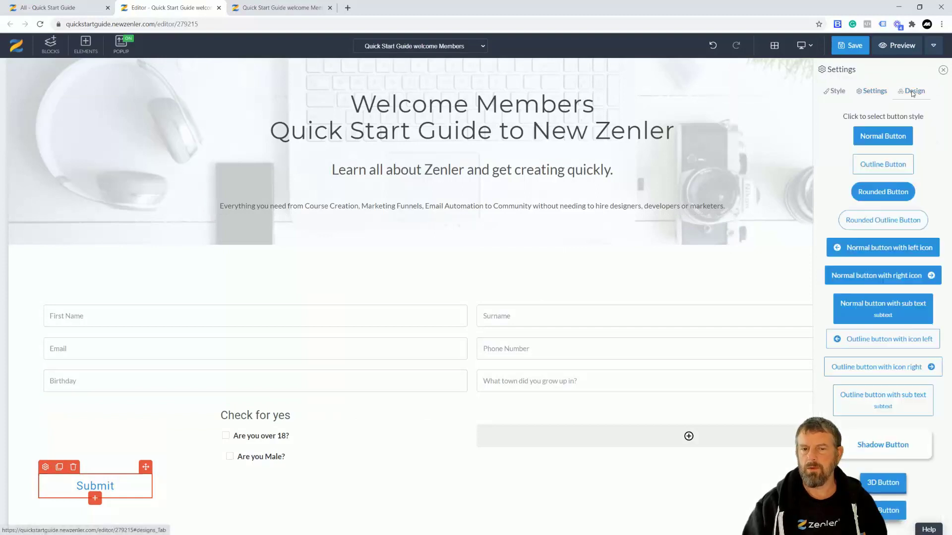
left_click(874, 94)
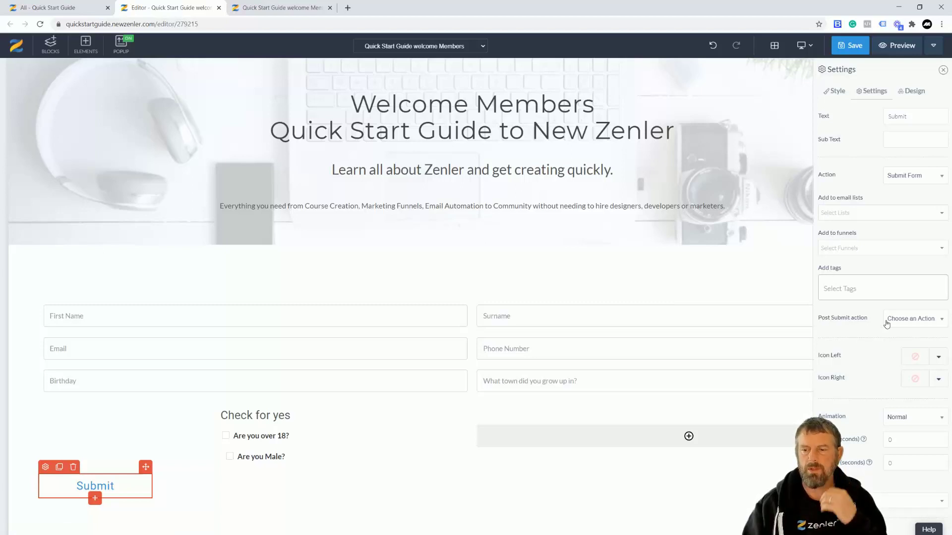
left_click(925, 321)
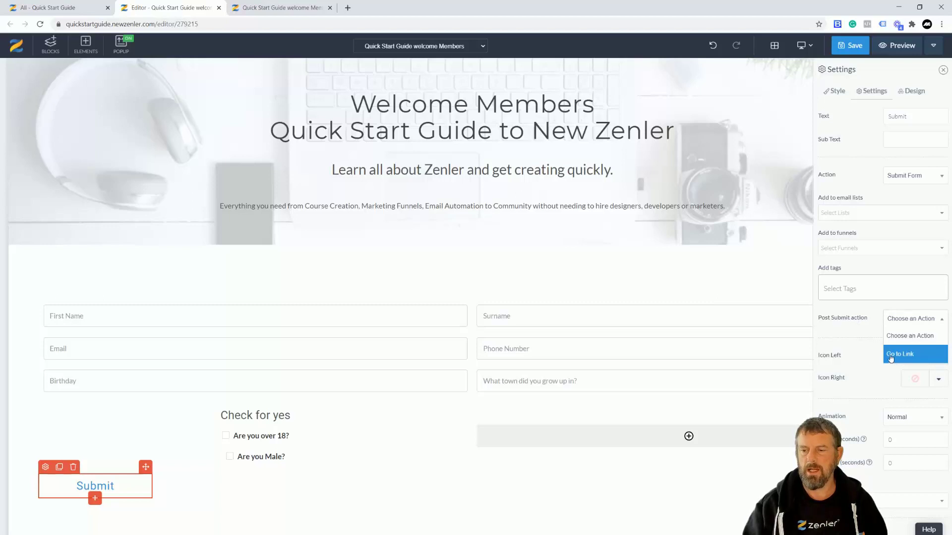
left_click(855, 325)
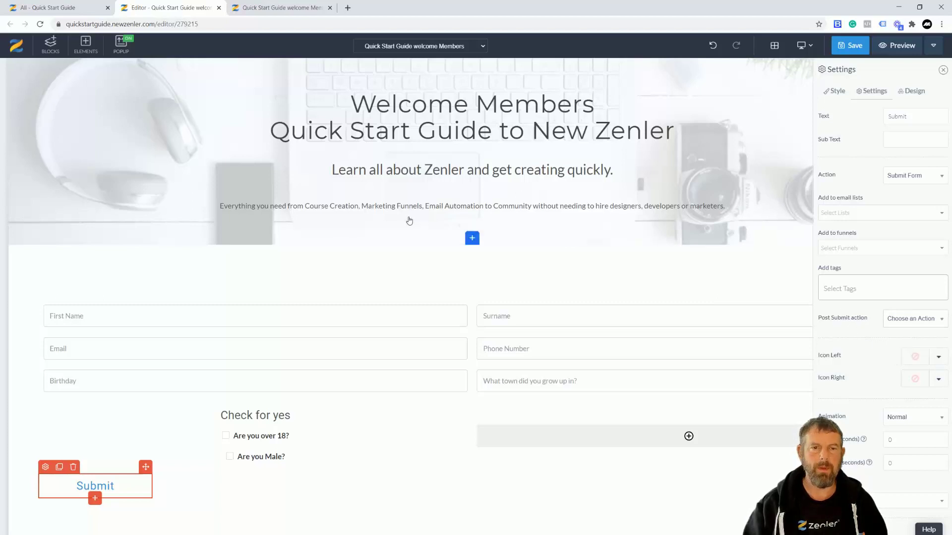
left_click(65, 10)
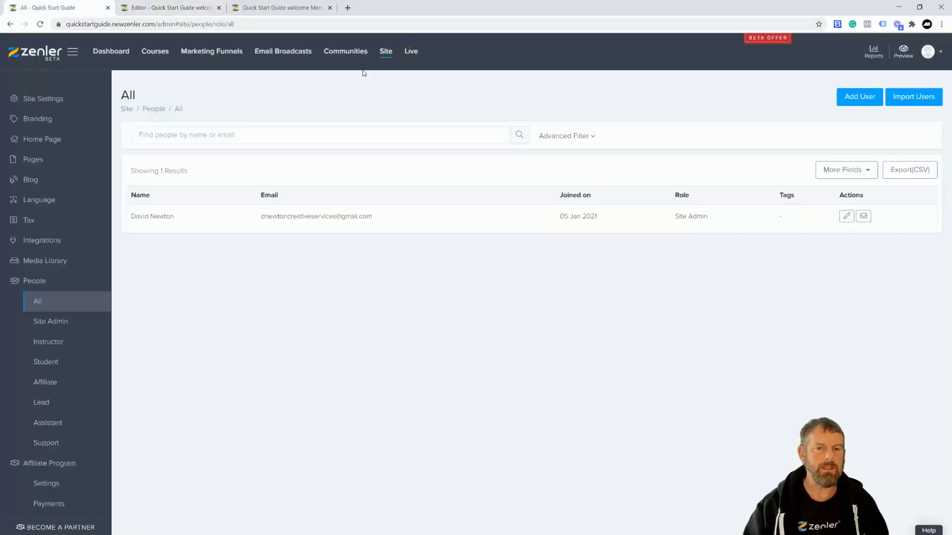
left_click(38, 302)
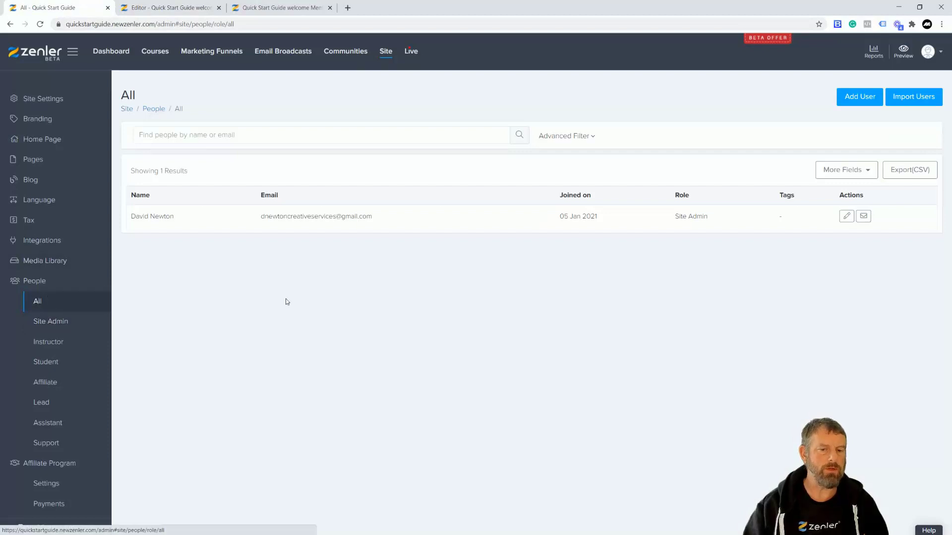
left_click(41, 24)
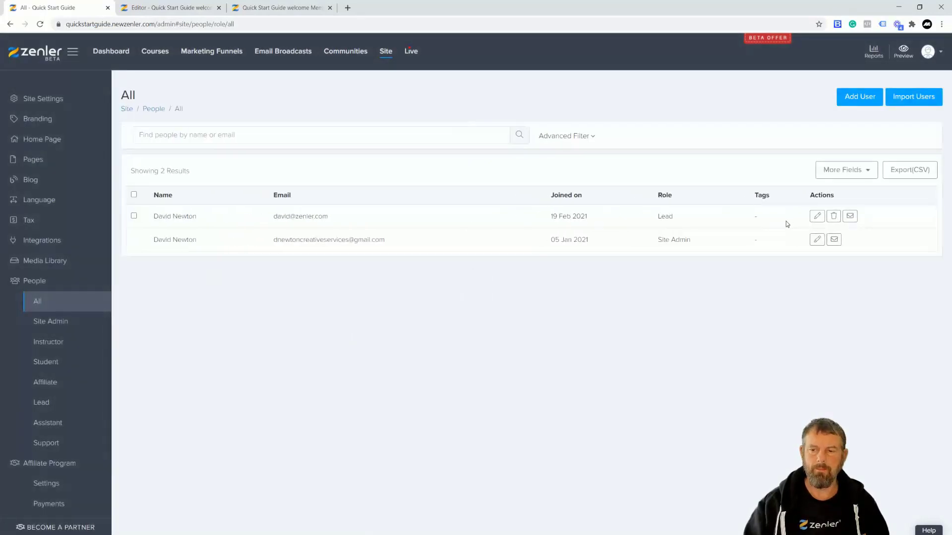
left_click(818, 217)
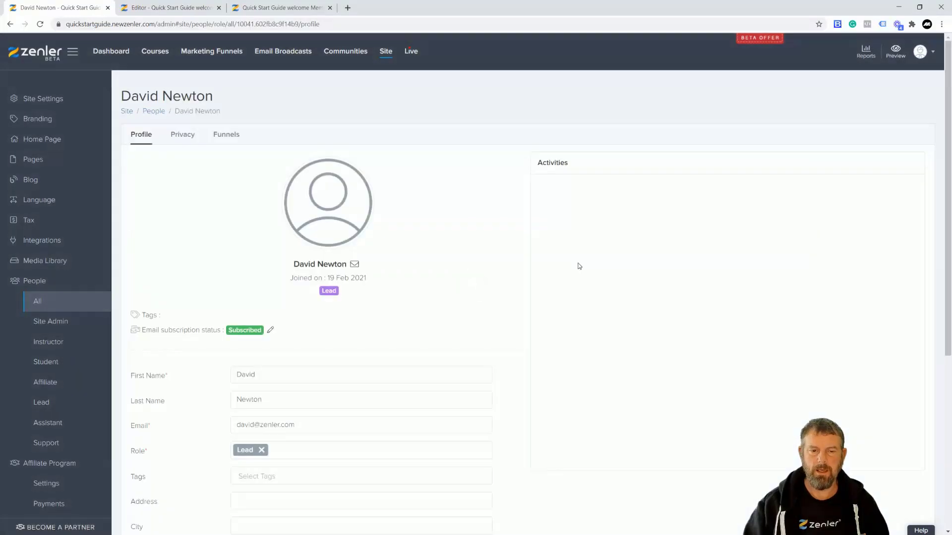
scroll(438, 281, "down", 5)
scroll(335, 312, "down", 1)
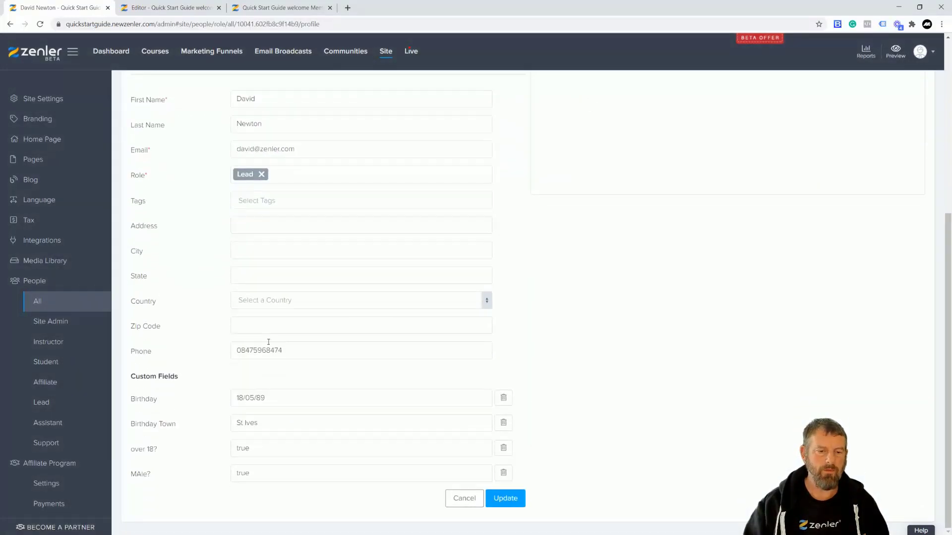
left_click_drag(253, 475, 237, 449)
left_click_drag(280, 424, 231, 420)
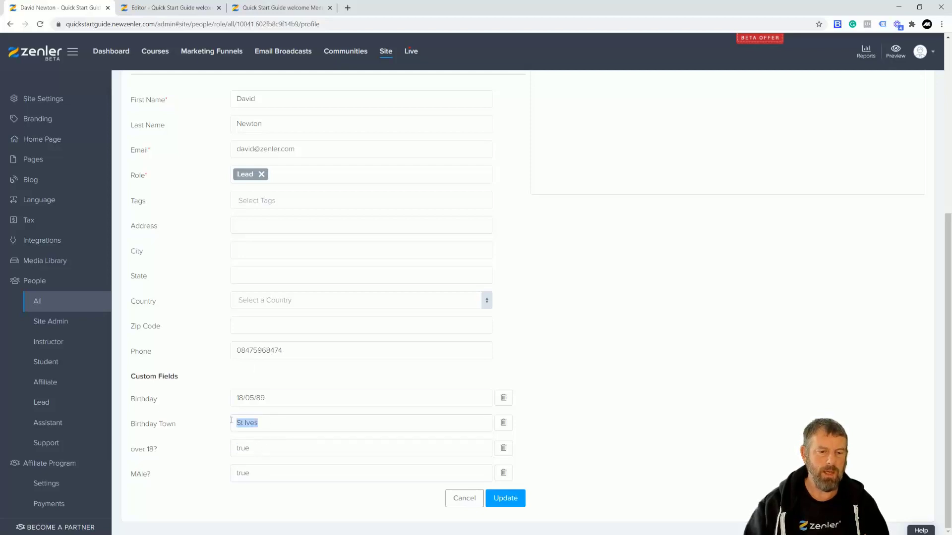
left_click_drag(284, 396, 232, 398)
left_click_drag(258, 447, 239, 392)
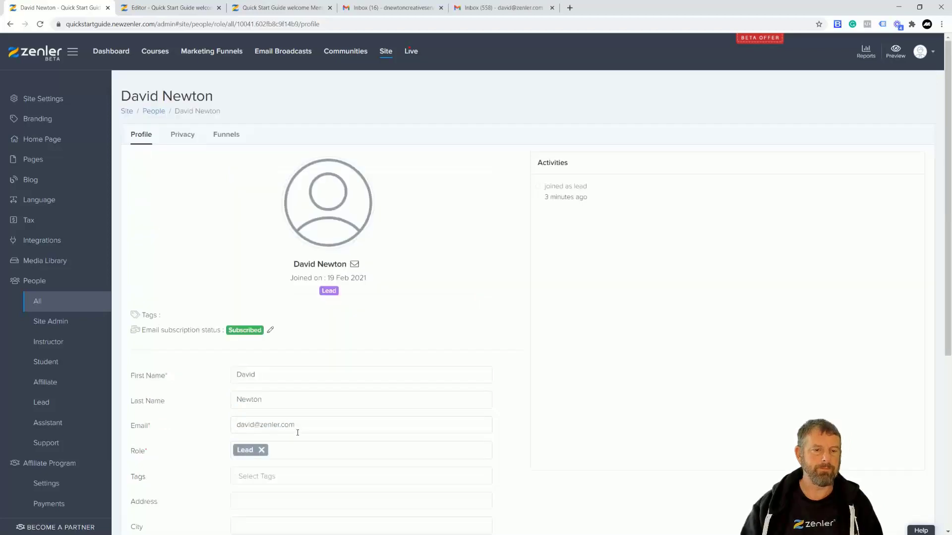